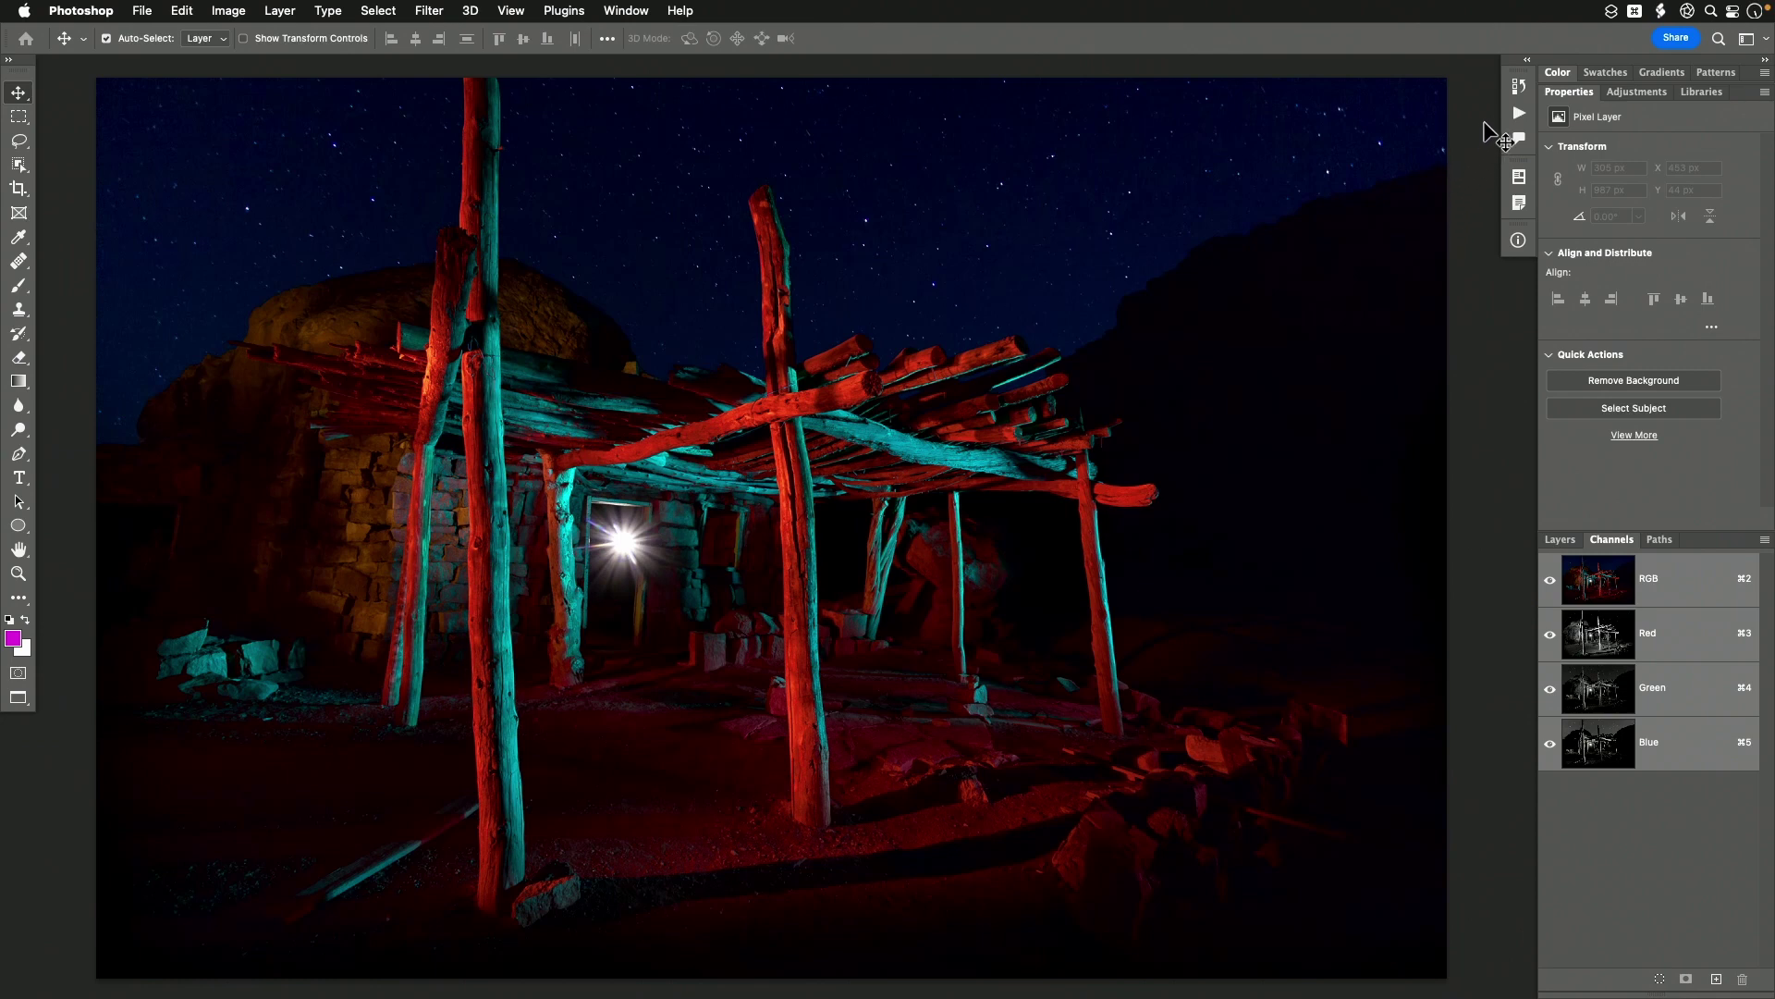
Run the RGB->CMY Direct Conversion action to turn the night photo into CMYK Color
{"action": "left_click", "coordinate": [1517, 114]}
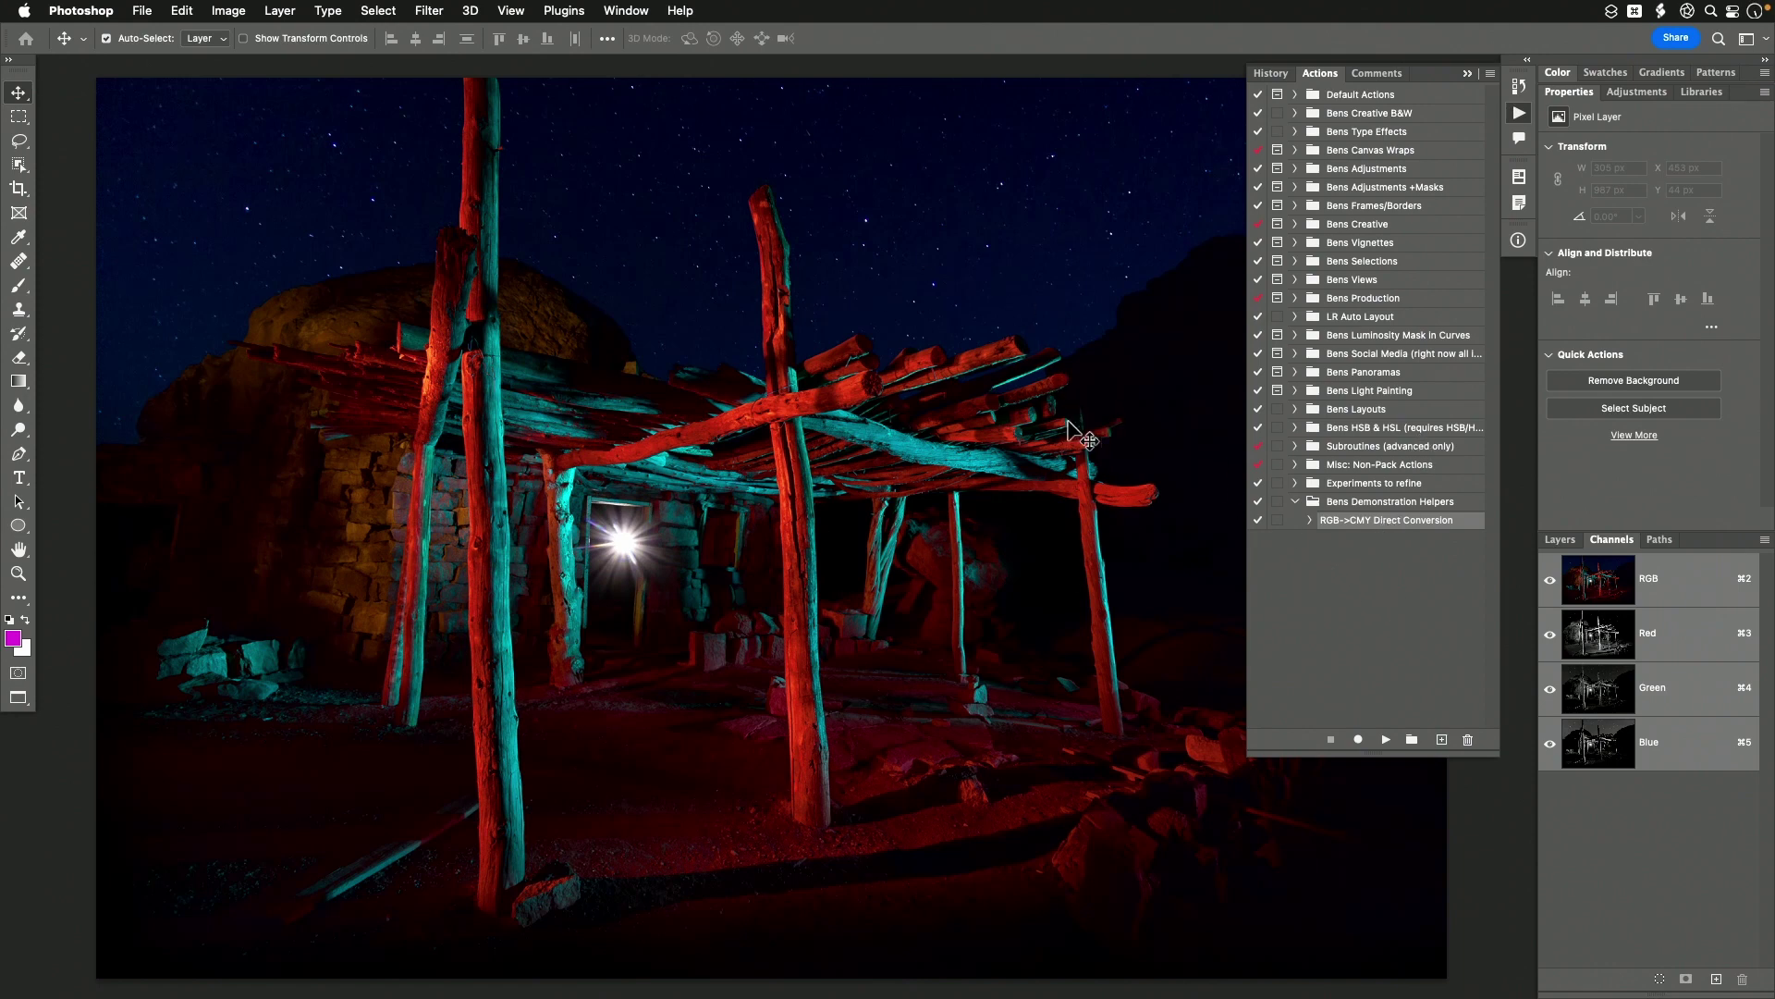
{"action": "left_click", "coordinate": [217, 13]}
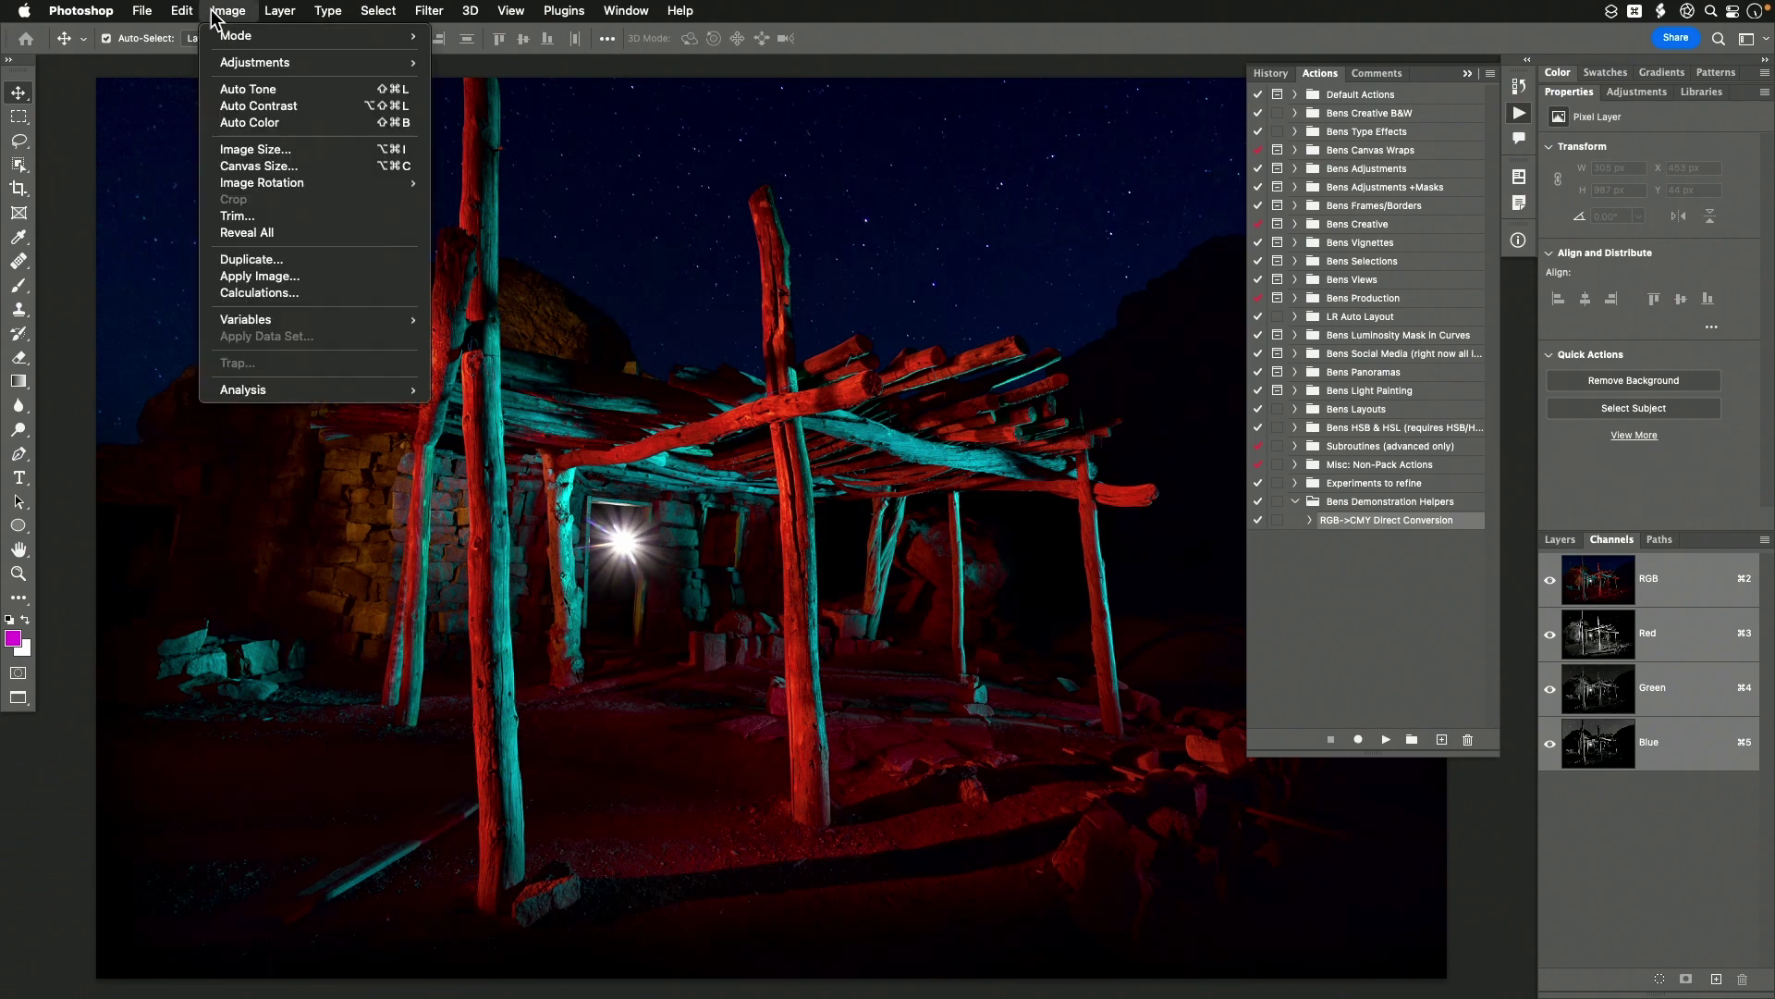
{"action": "mouse_move", "coordinate": [351, 36]}
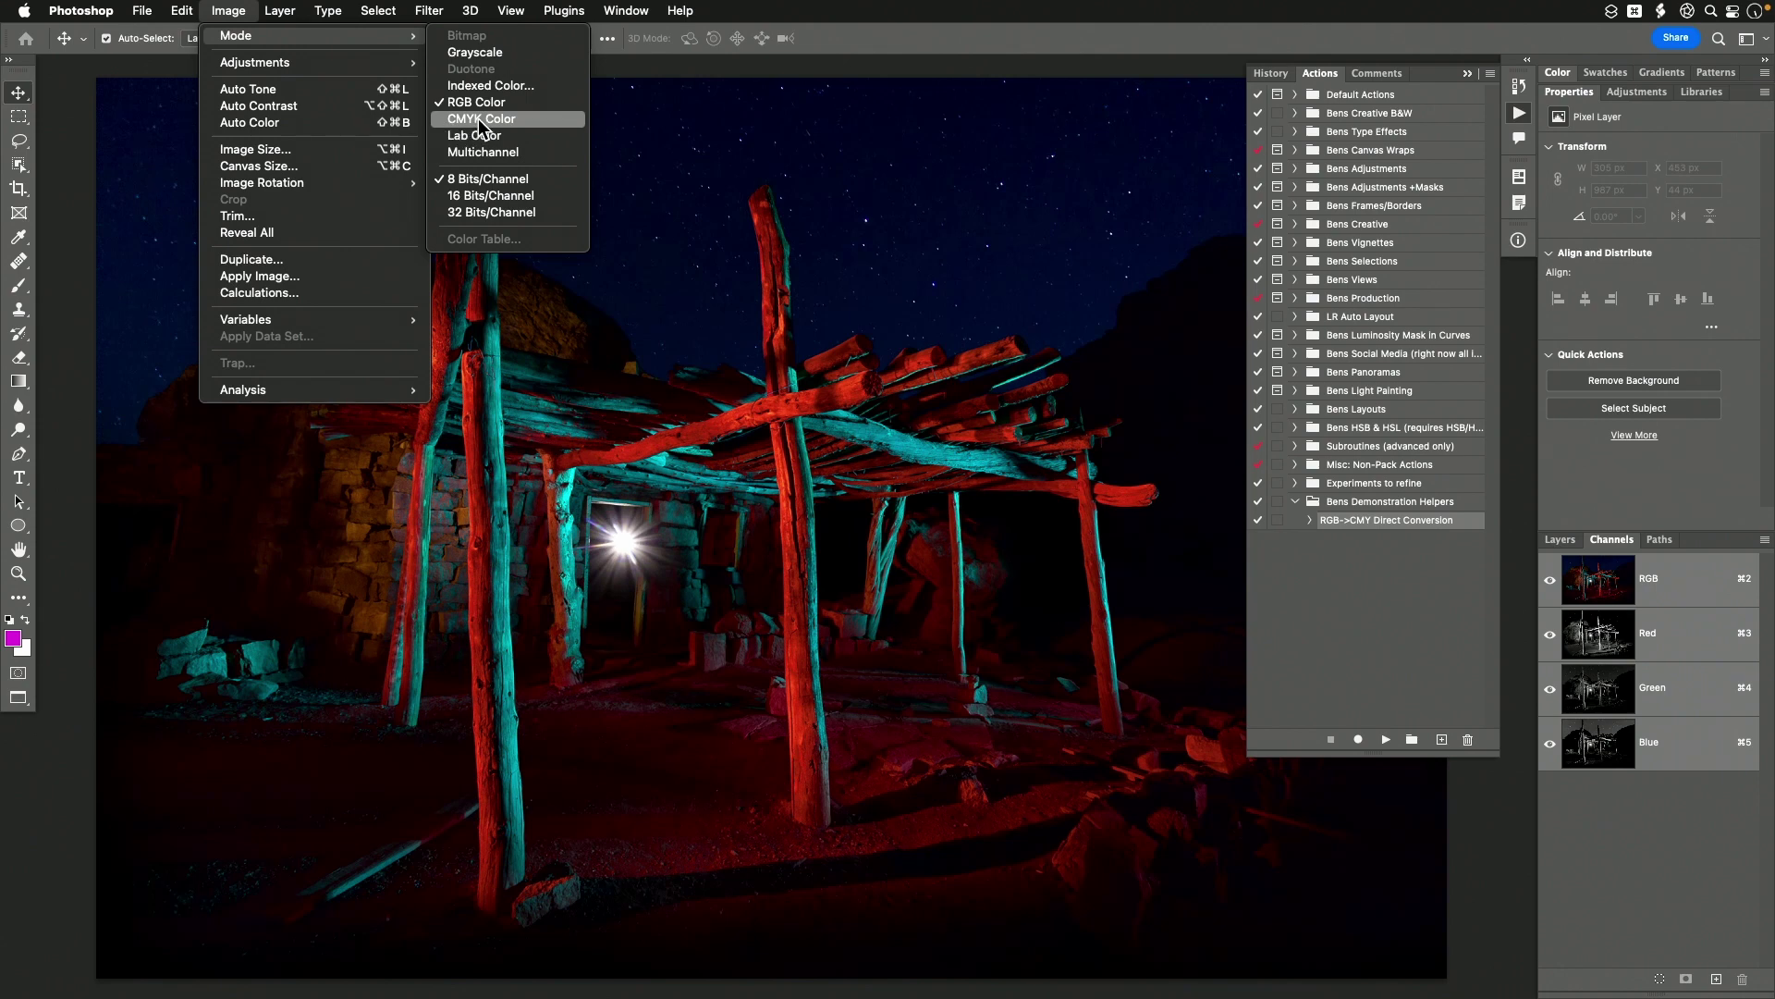
{"action": "left_click", "coordinate": [290, 11]}
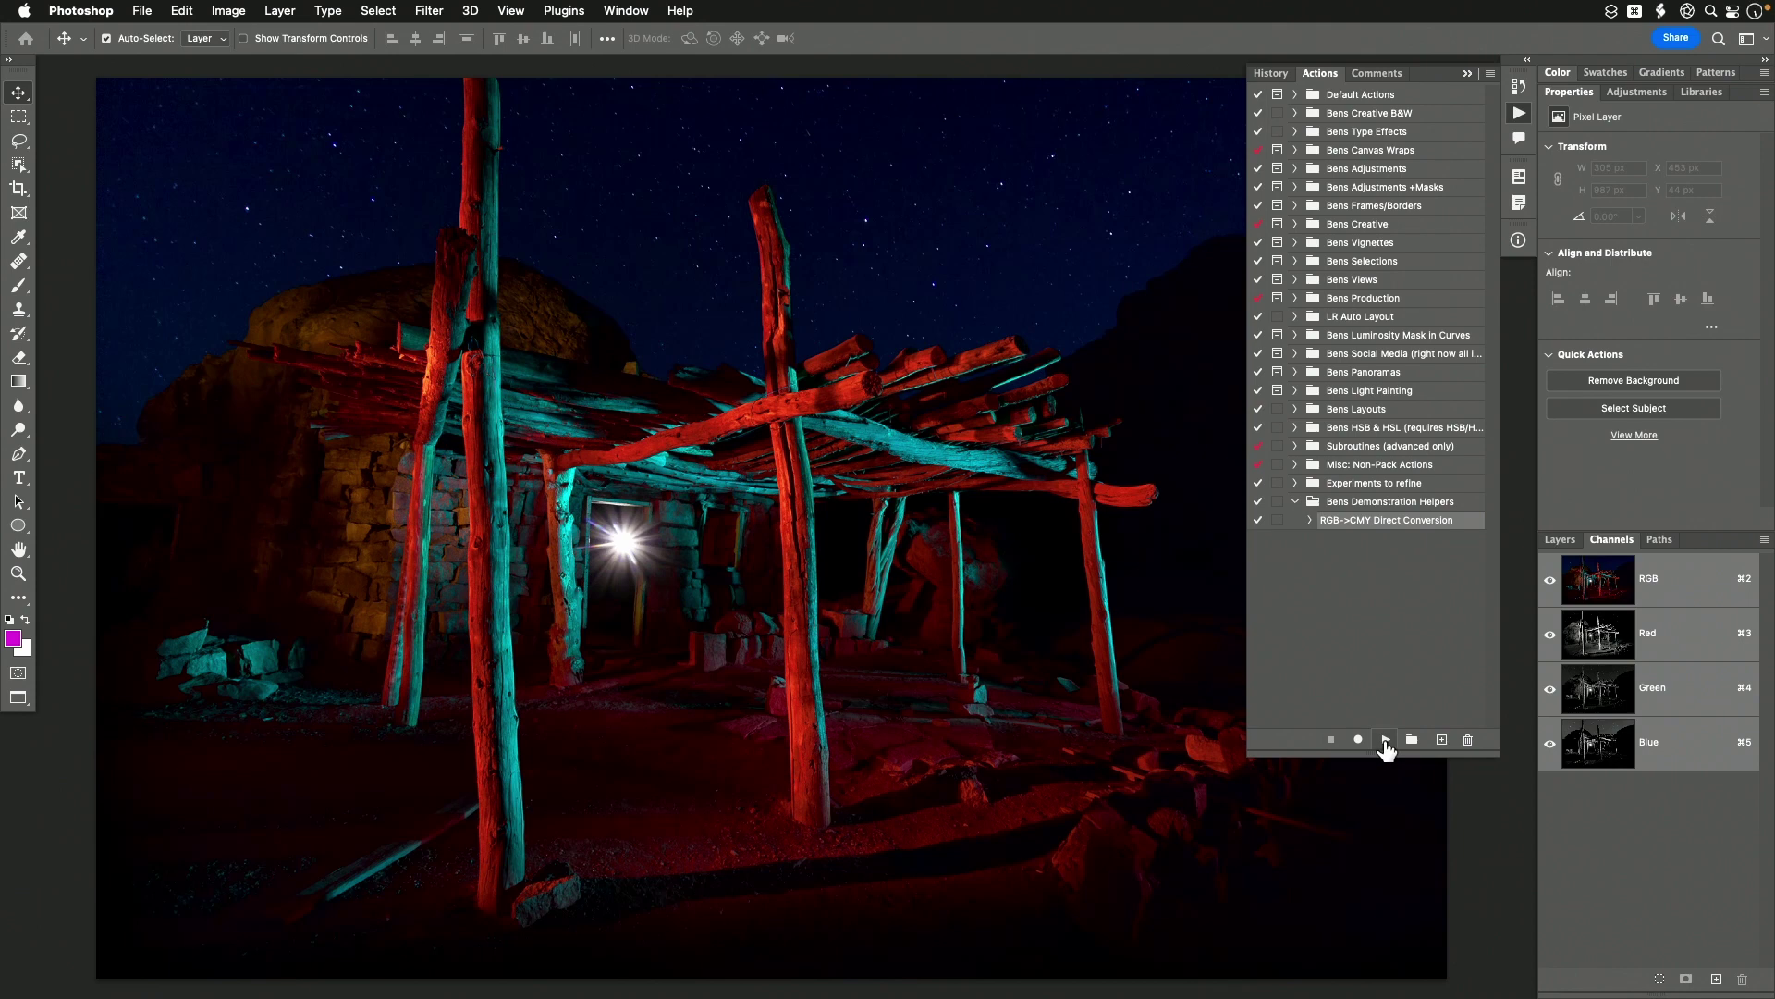
{"action": "left_click", "coordinate": [1386, 739]}
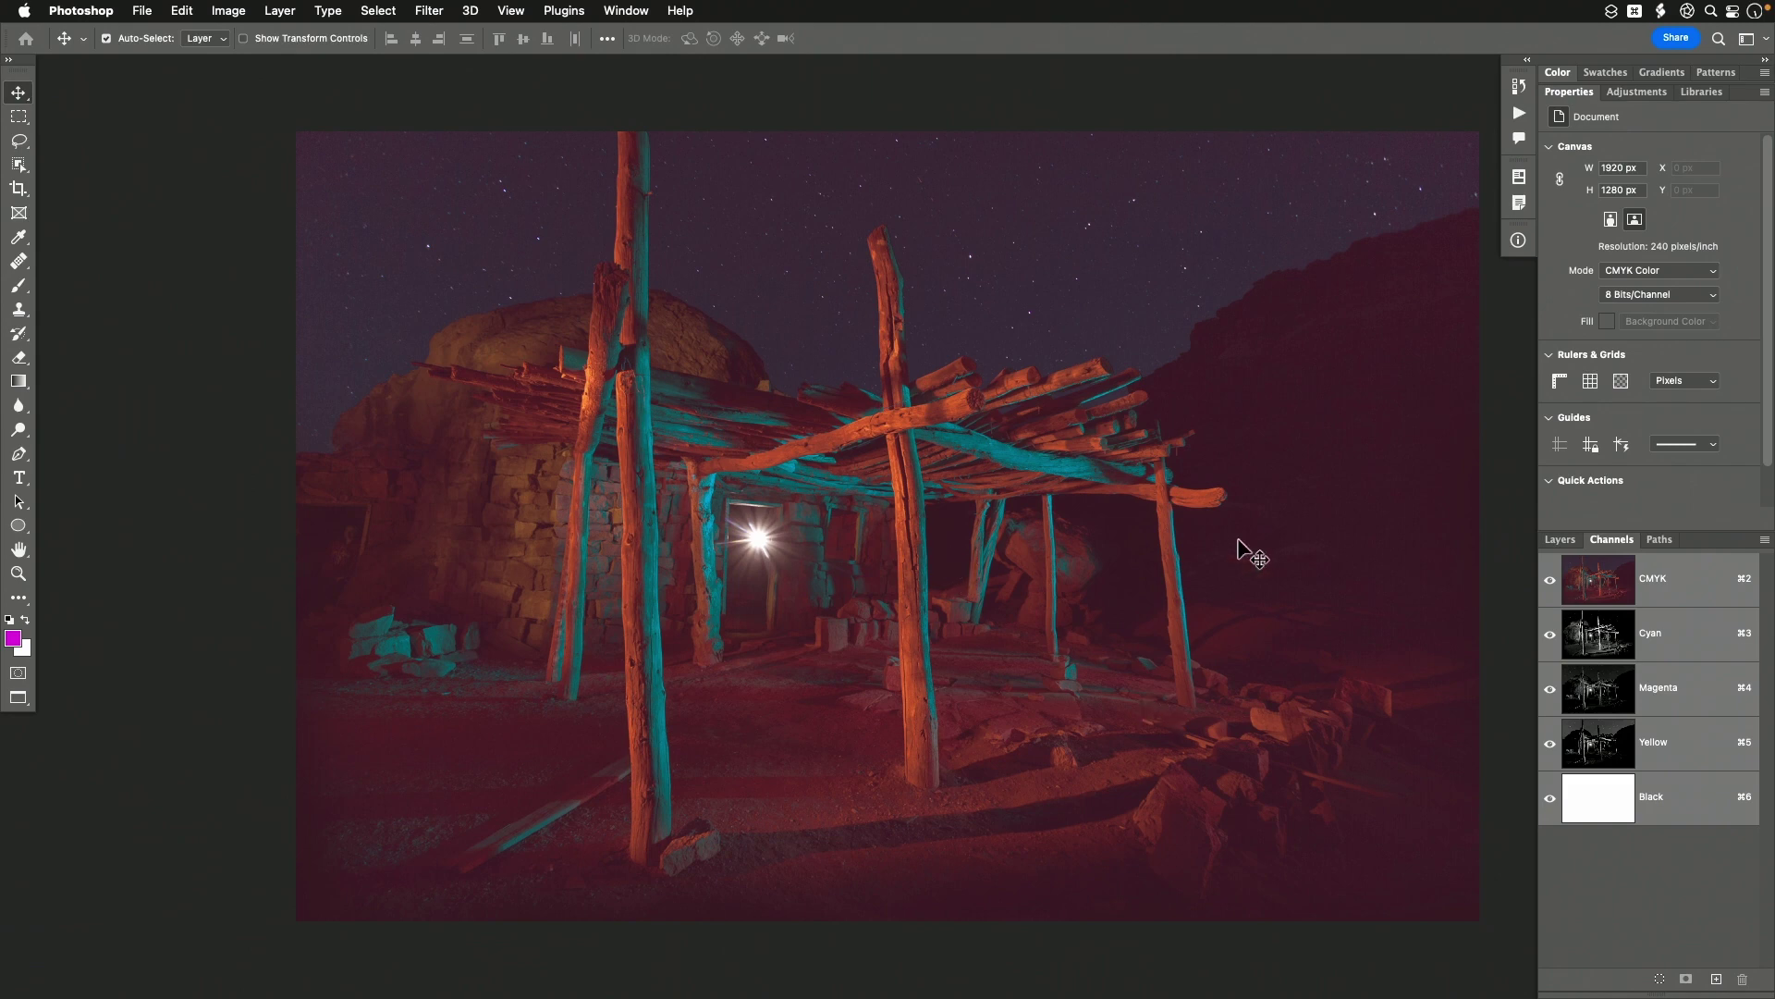
Turn off Auto-Select and switch to the Layers panel showing the Background layer
{"action": "key", "text": "super"}
{"action": "left_click", "coordinate": [1561, 540]}
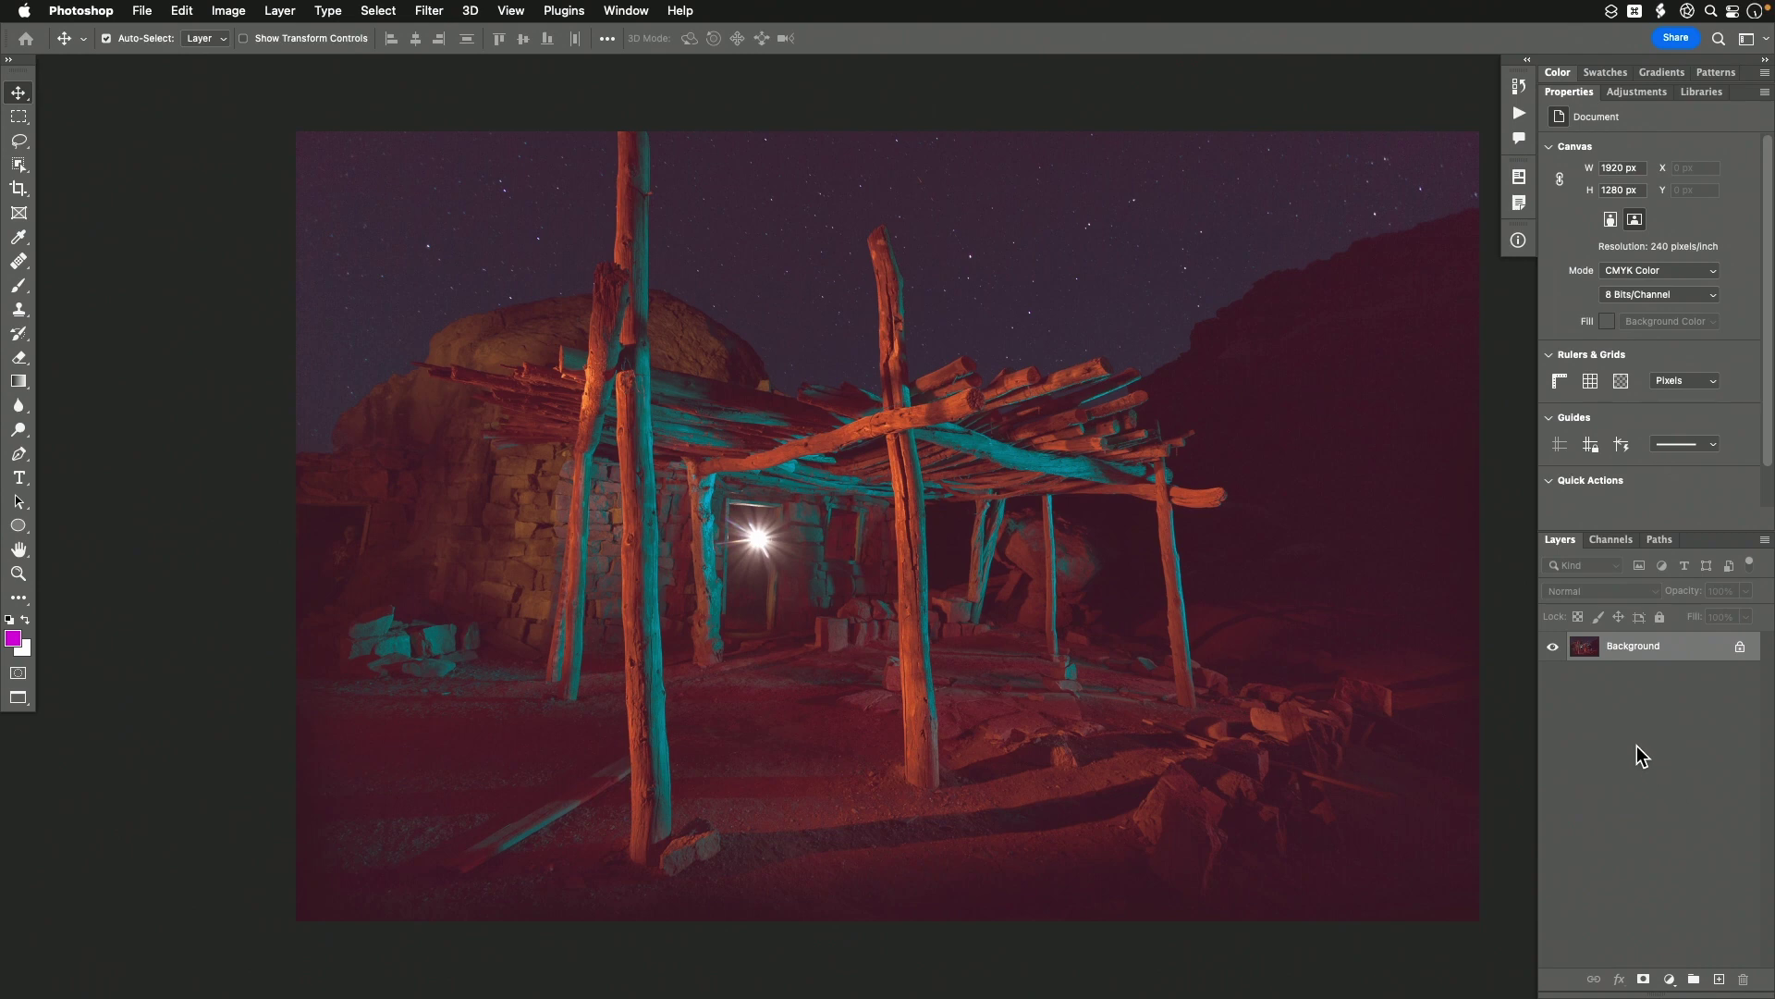
Float the Layers panel beside Channels and bring up the new adjustment layer list
{"action": "left_click", "coordinate": [1669, 979]}
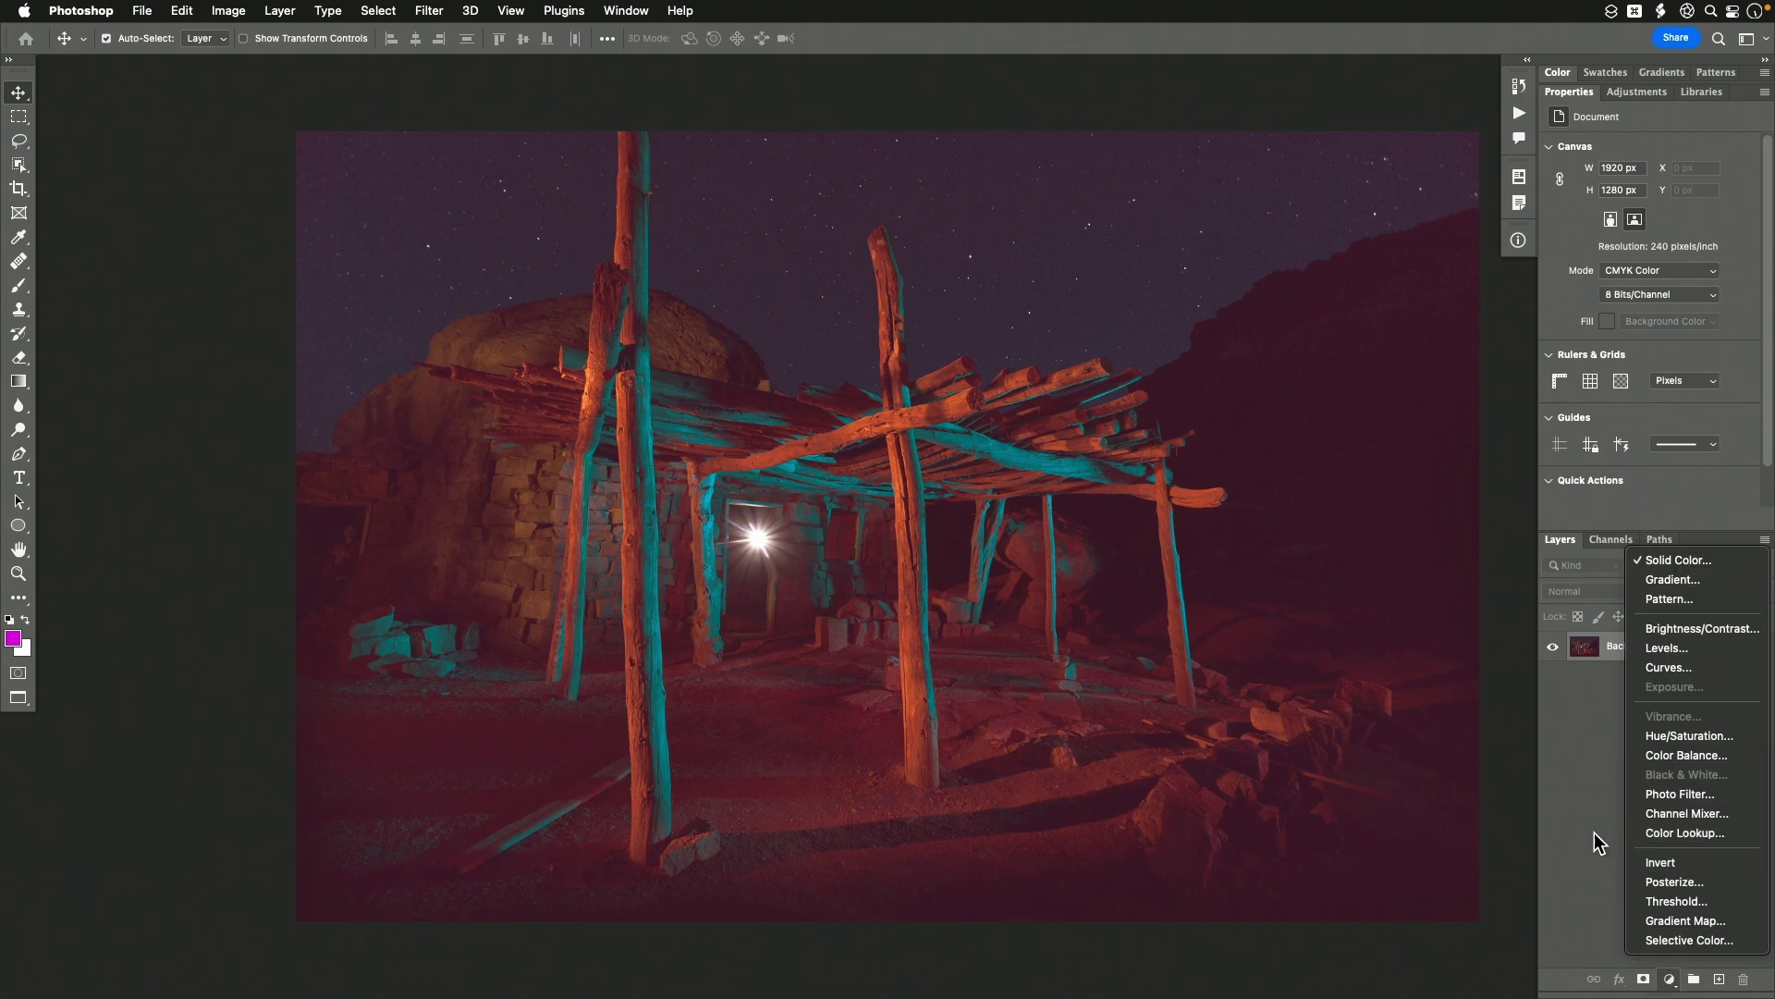
{"action": "left_click", "coordinate": [1596, 795]}
{"action": "left_click_drag", "start_coordinate": [1570, 545], "coordinate": [1324, 546]}
{"action": "left_click", "coordinate": [1571, 540]}
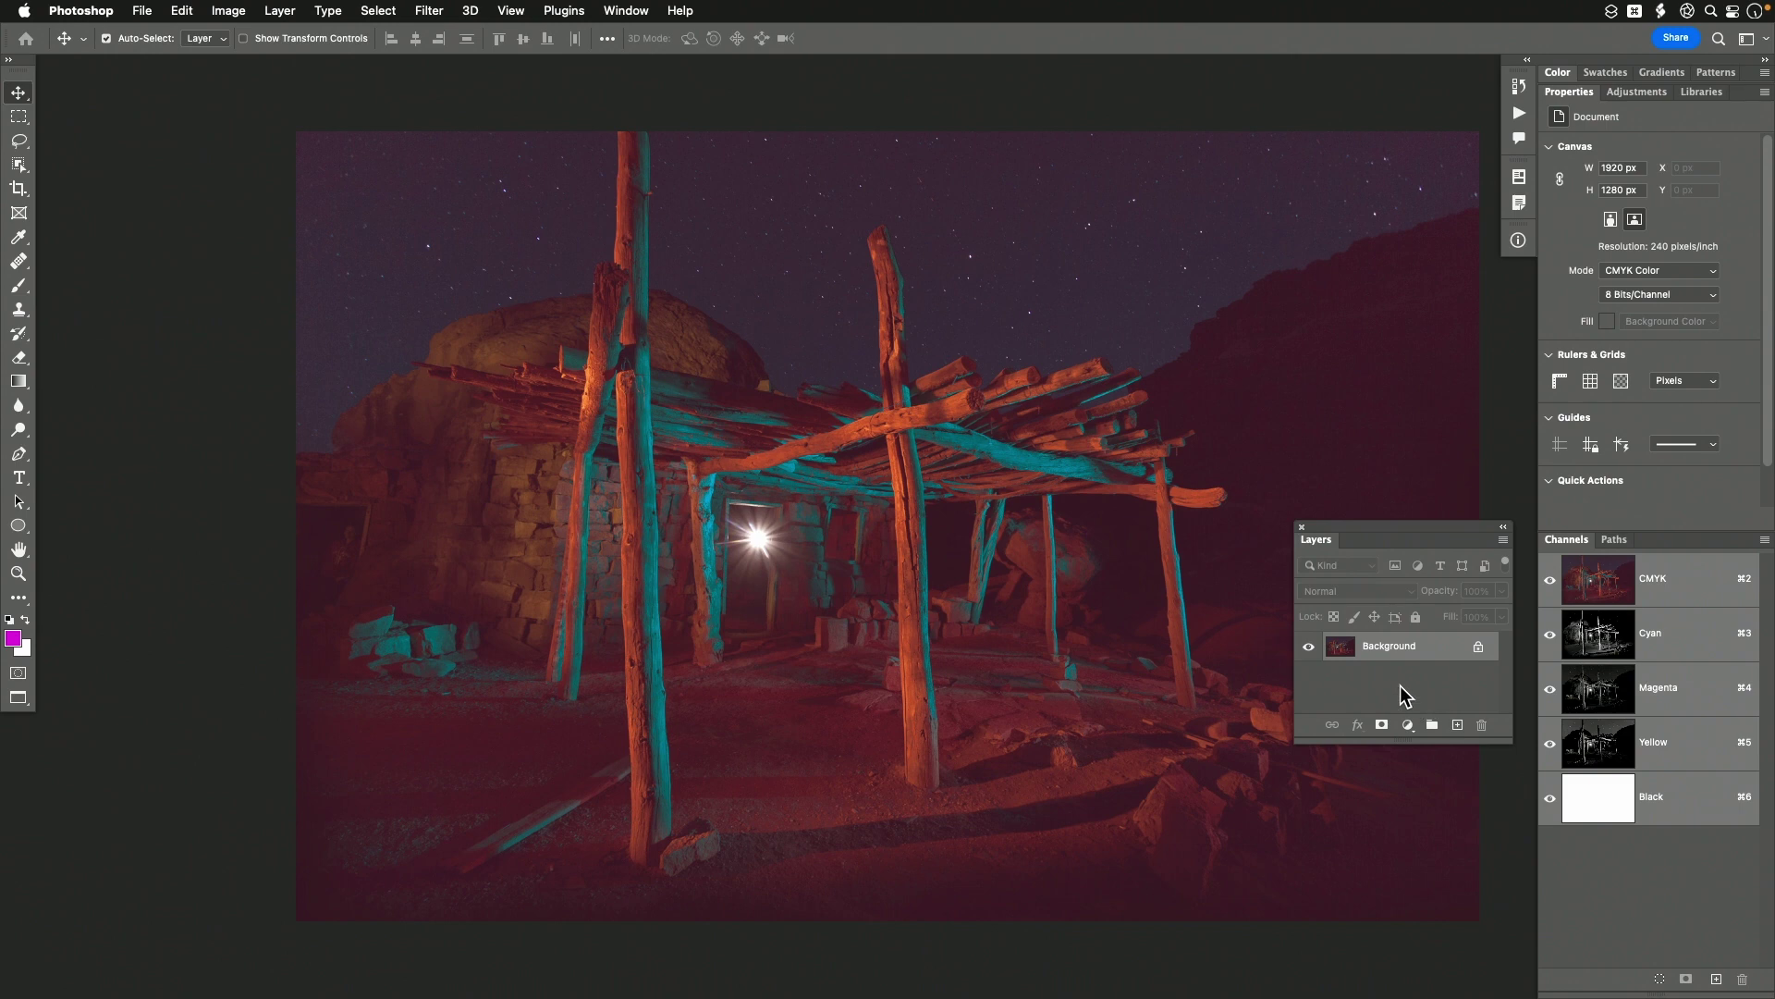
{"action": "left_click", "coordinate": [1407, 726]}
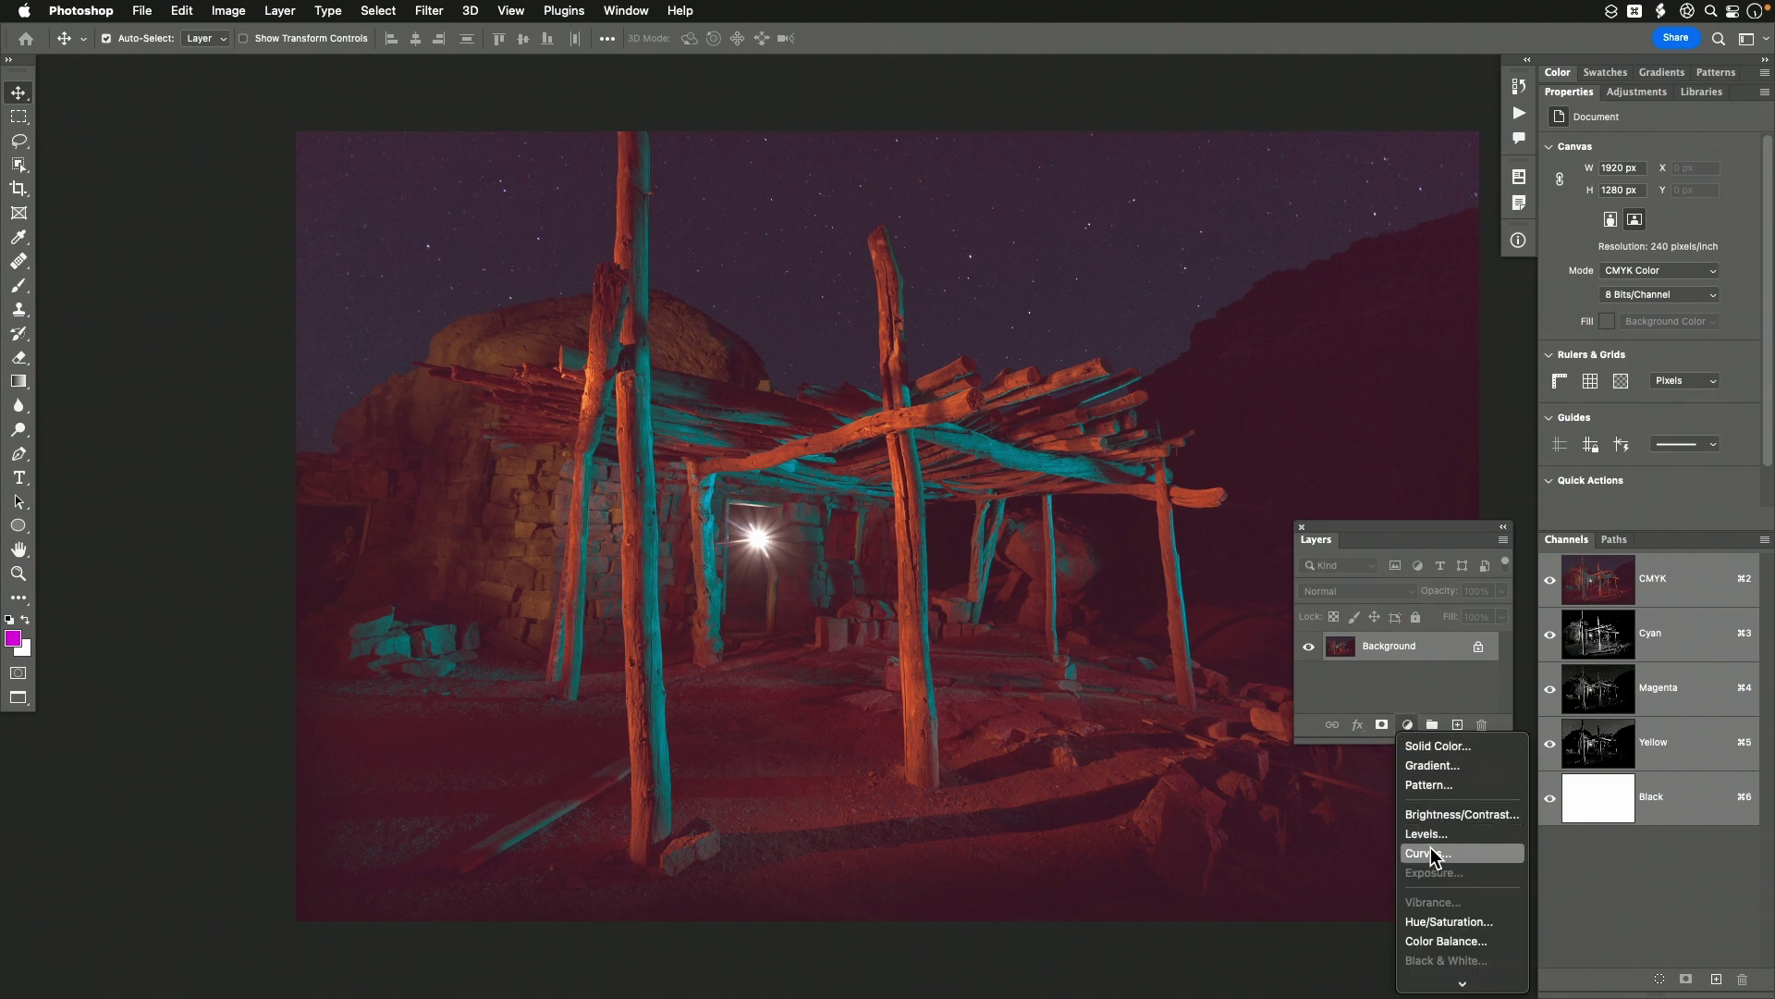
{"action": "mouse_move", "coordinate": [1457, 983]}
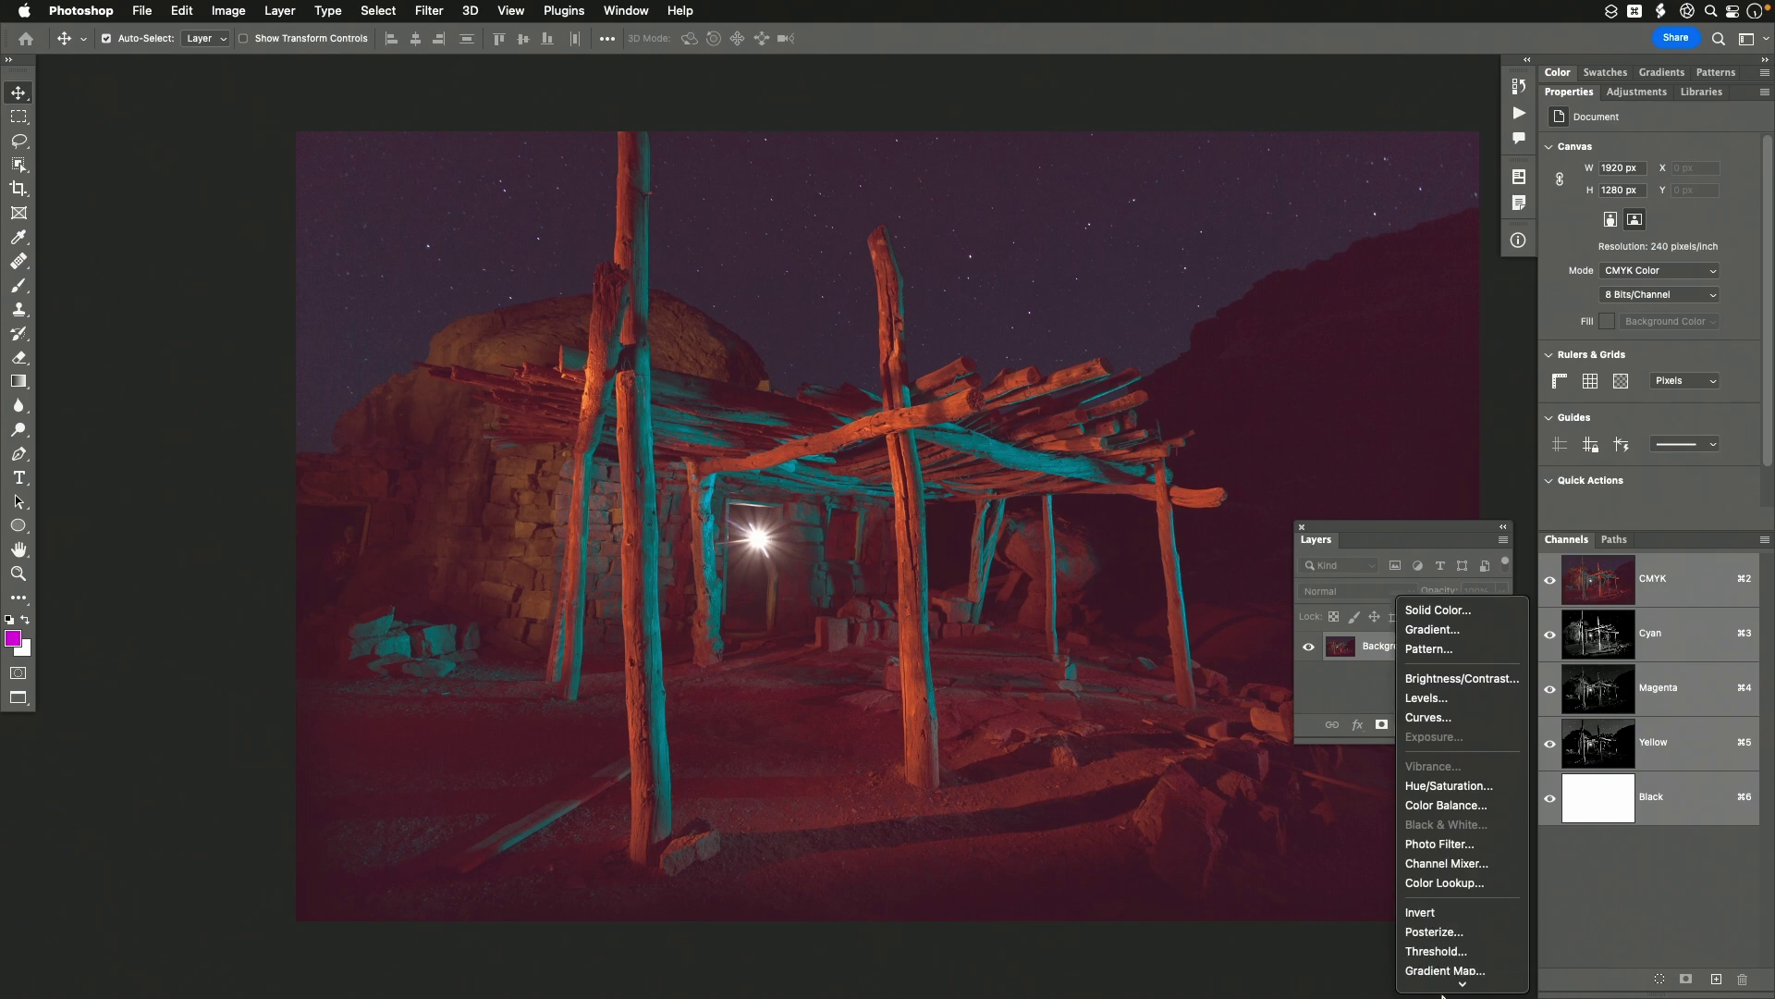
Add a Channel Mixer adjustment layer with its Output Channel set to Black
{"action": "left_click", "coordinate": [1453, 854]}
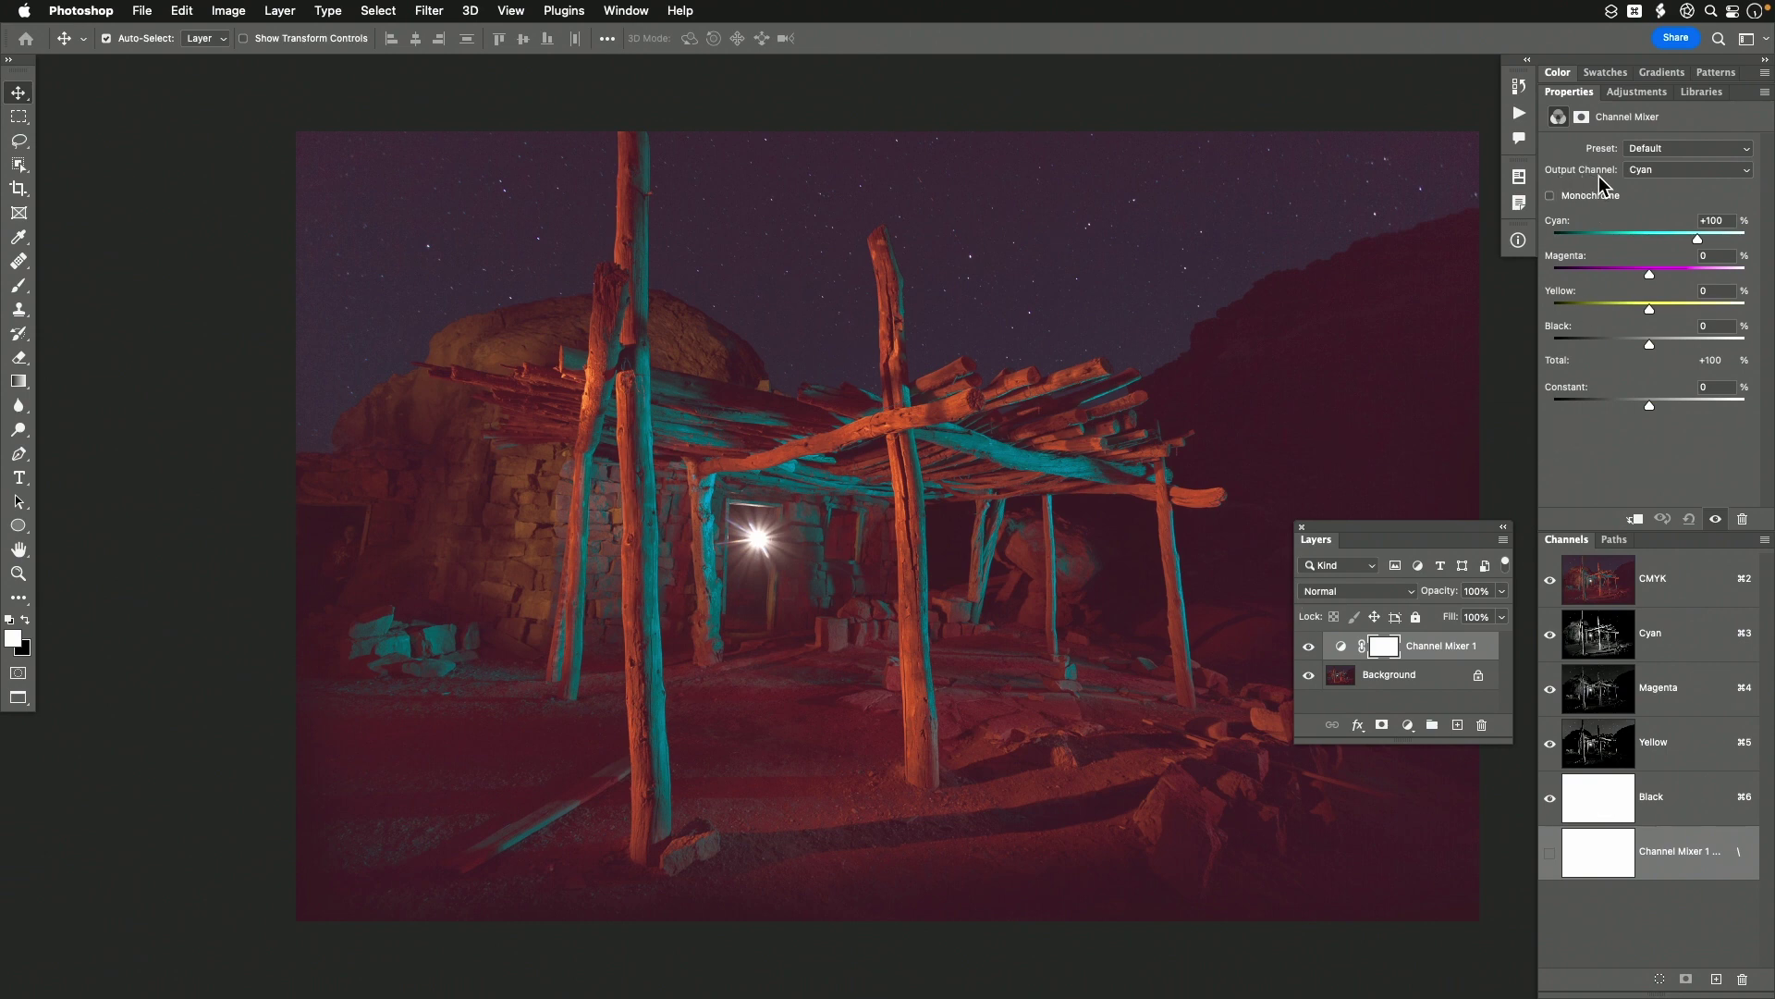
{"action": "left_click", "coordinate": [1747, 170]}
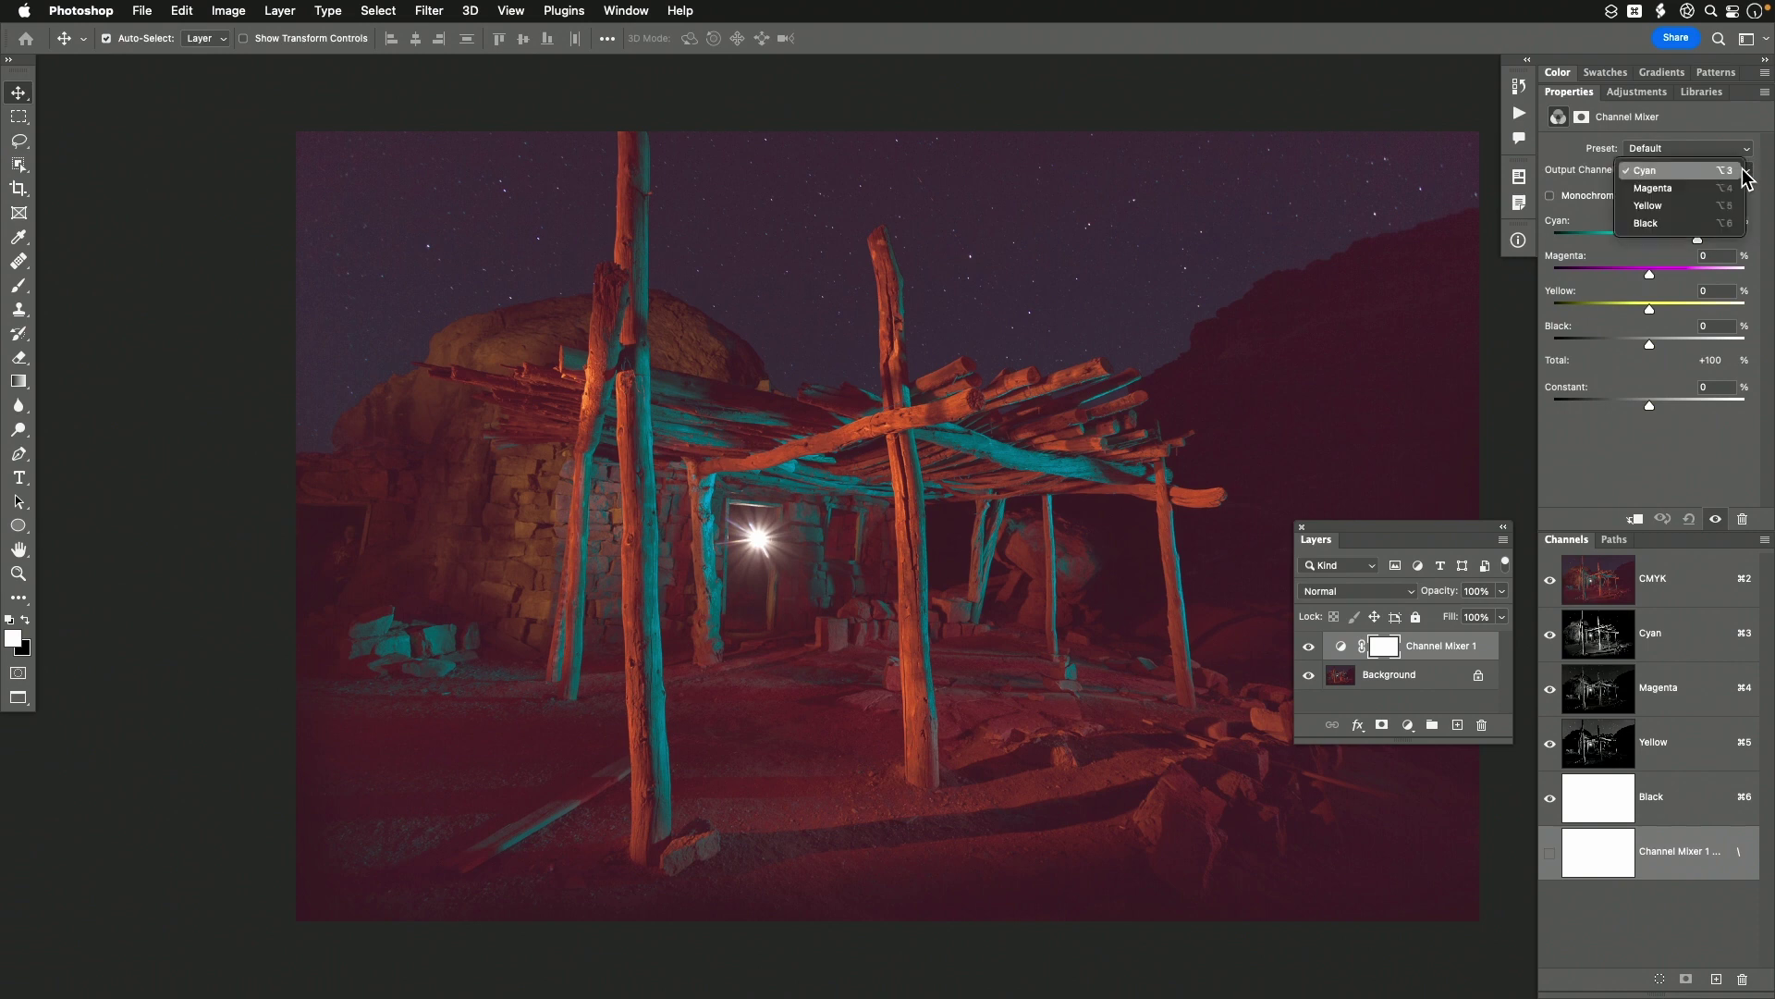
{"action": "left_click", "coordinate": [1705, 223]}
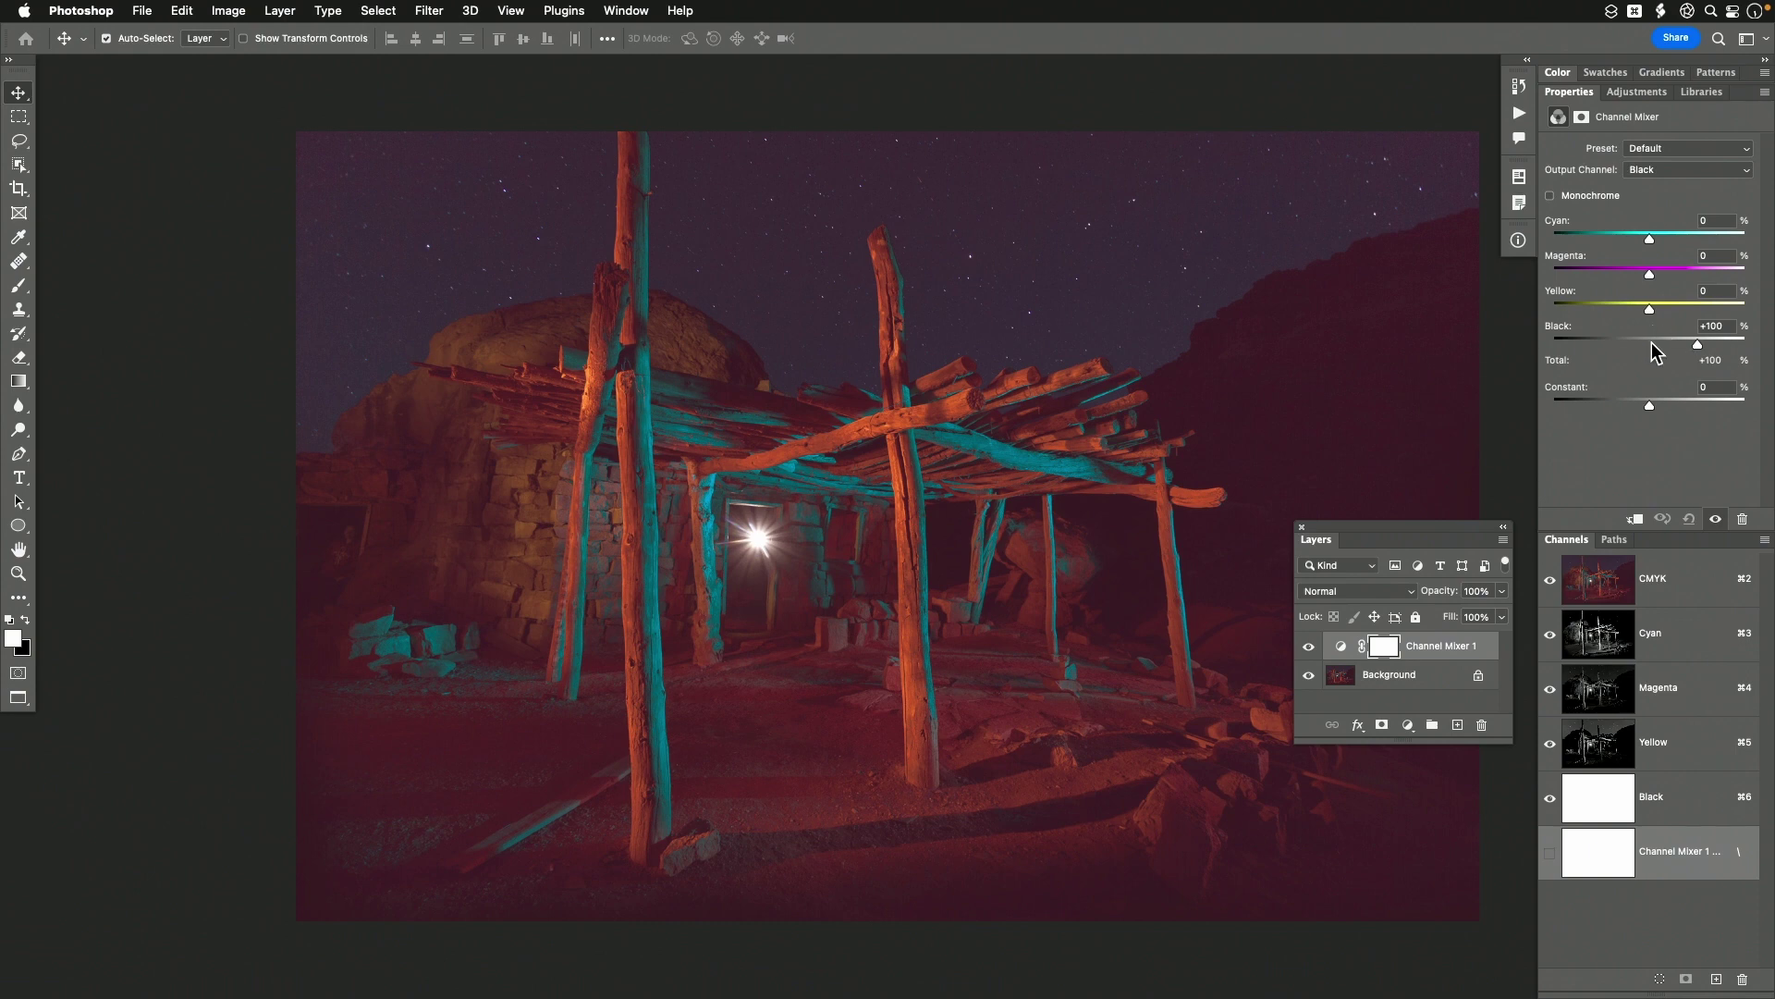
Mix the Black output from Cyan 33%, Magenta 33% and Yellow 33%, with Black at 0%
{"action": "left_click", "coordinate": [1728, 325]}
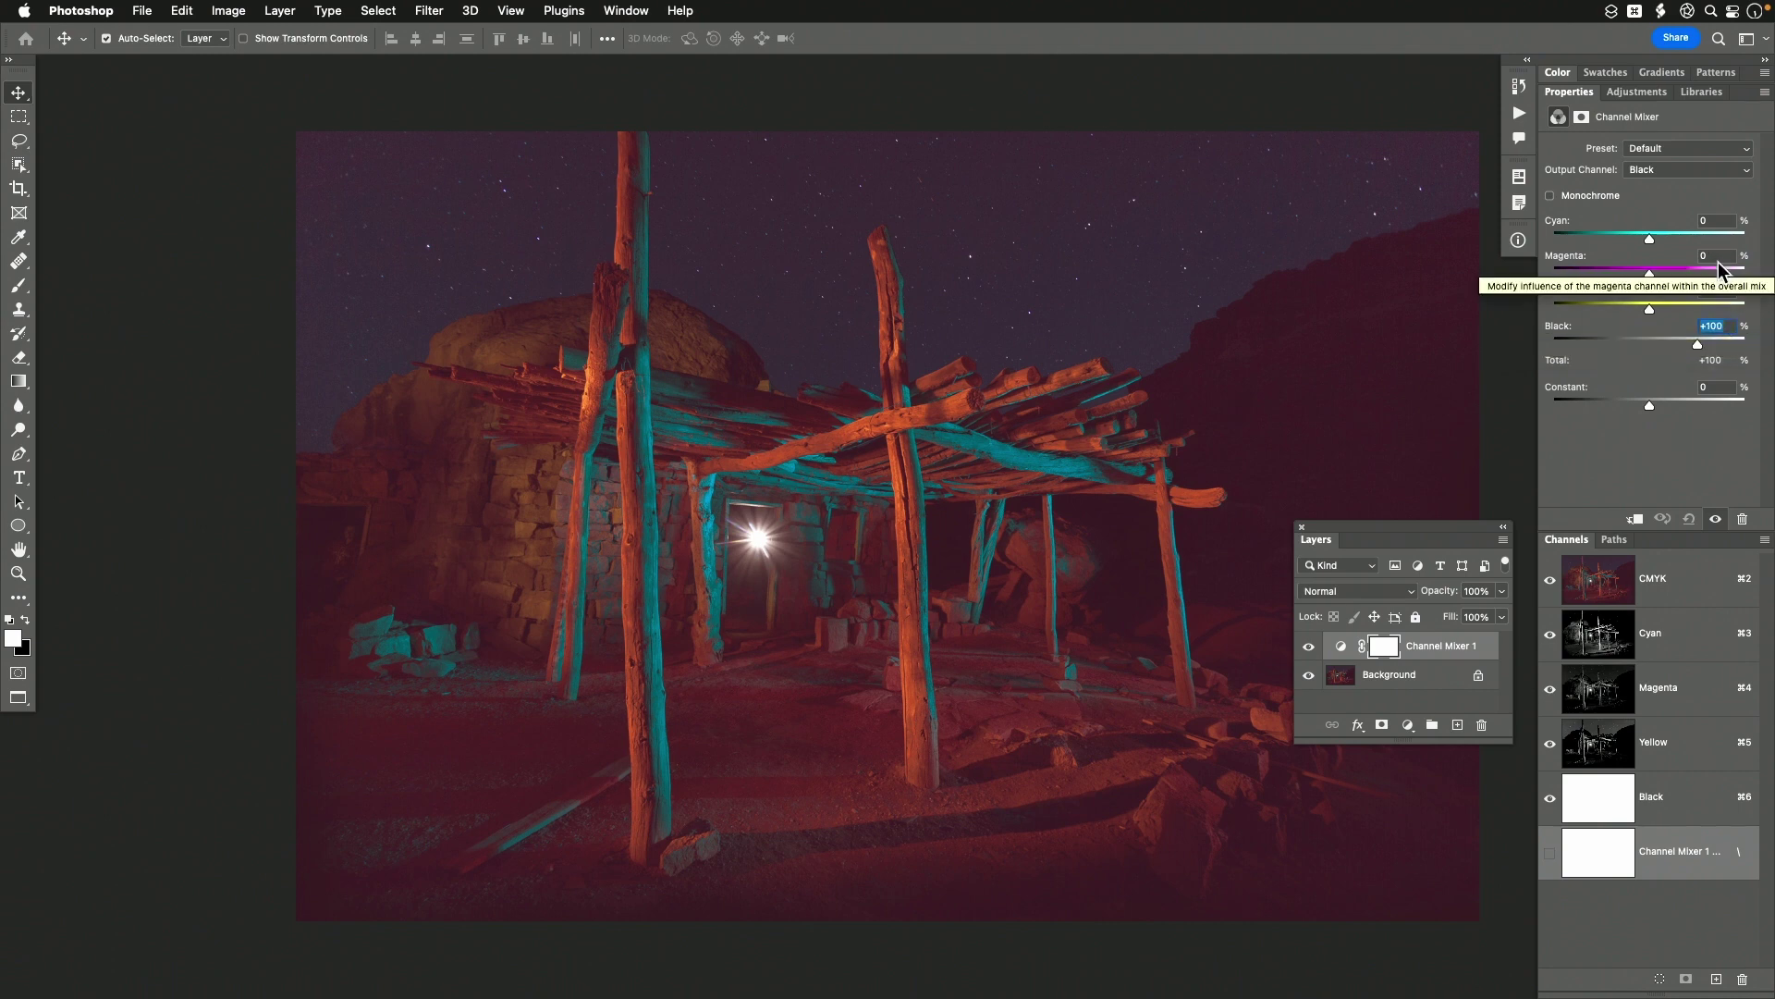
{"action": "type", "text": "0"}
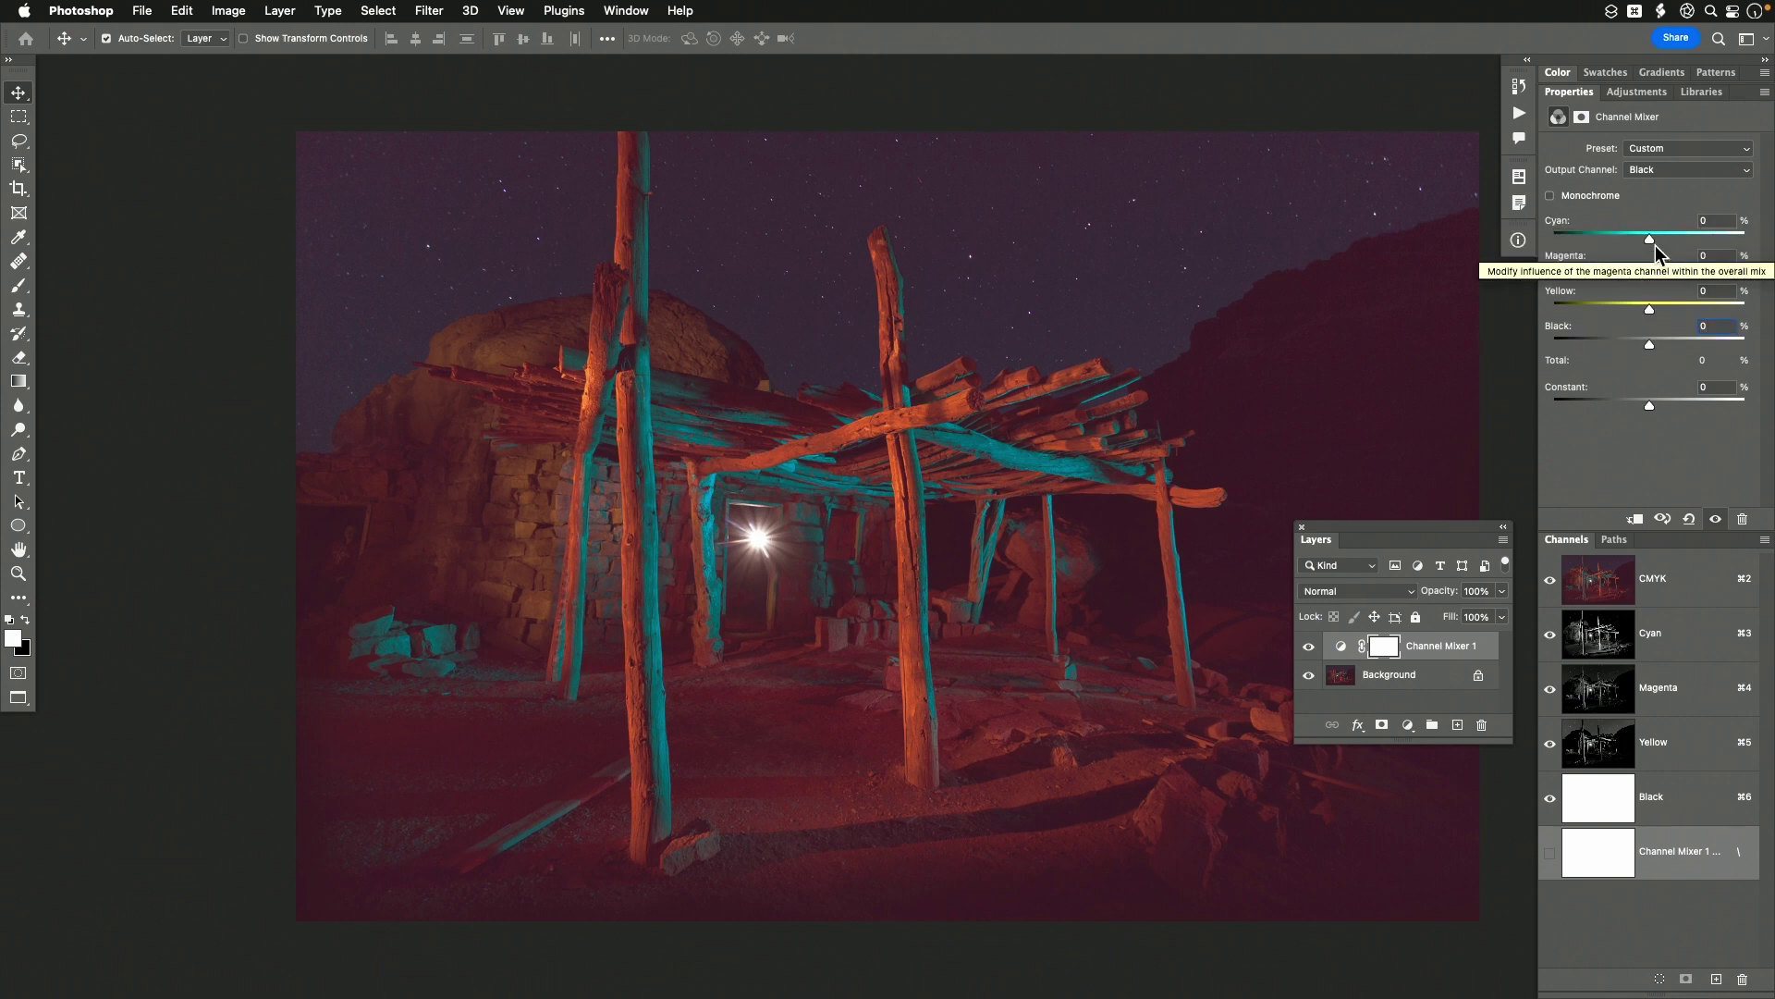
{"action": "left_click", "coordinate": [1720, 220]}
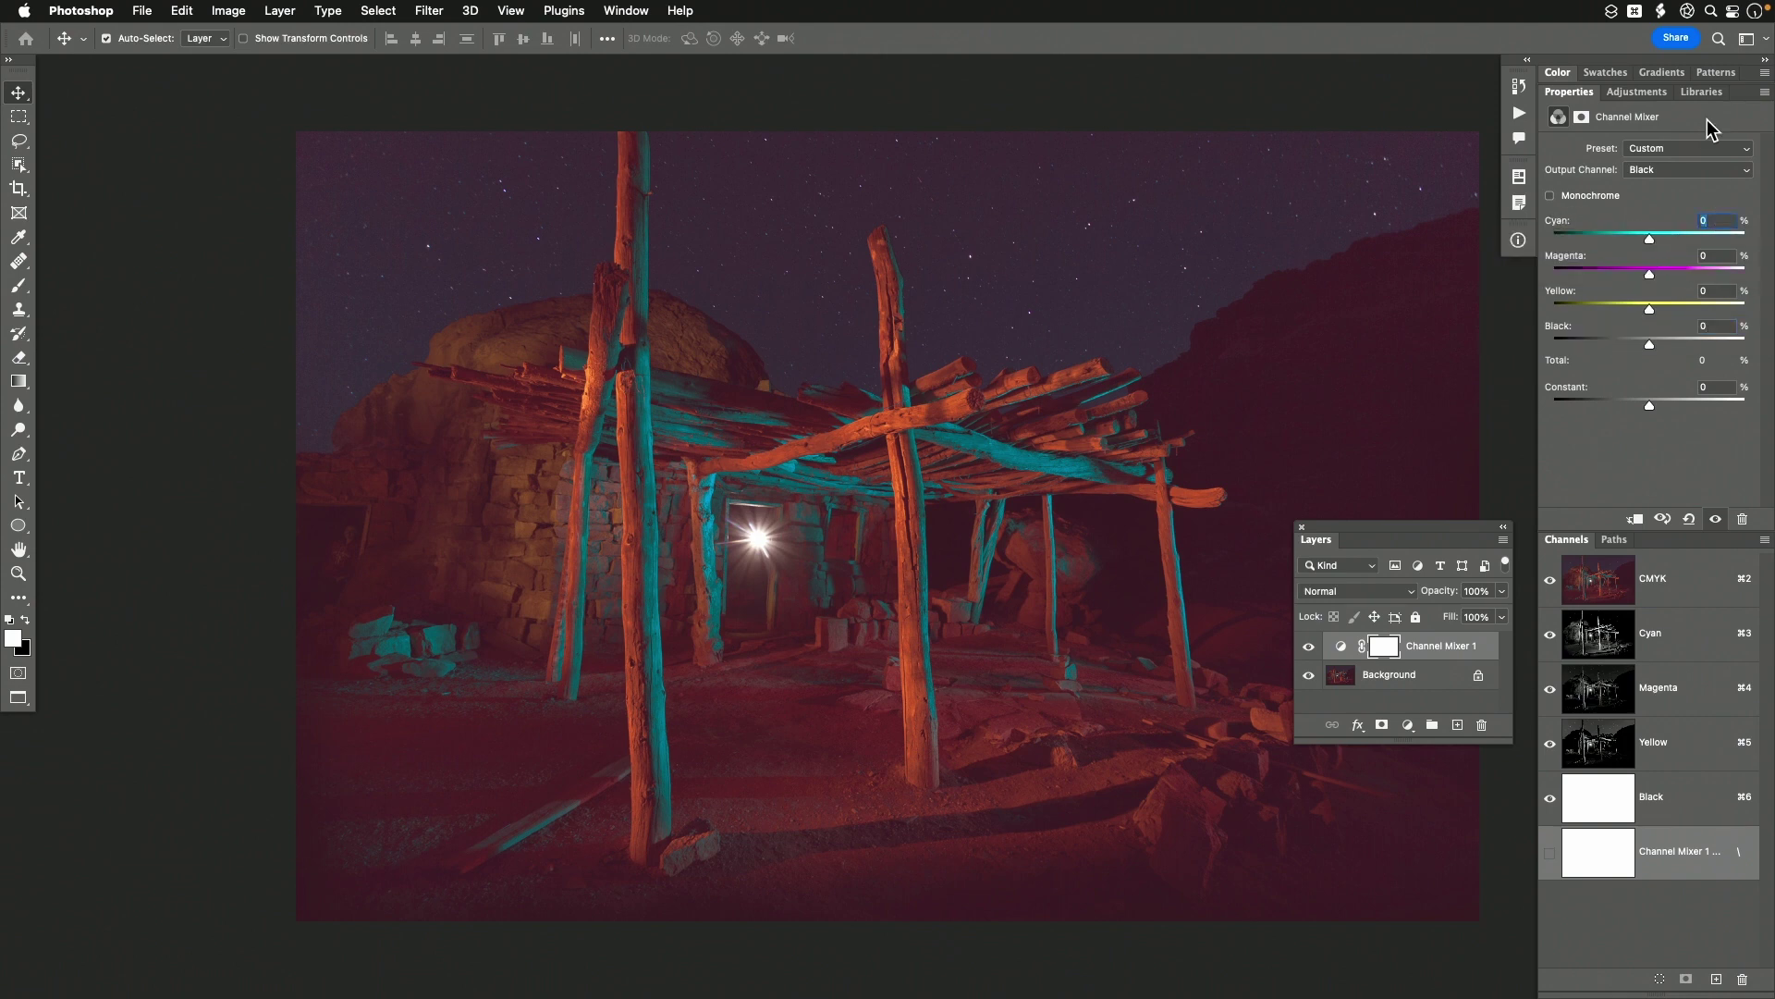
{"action": "type", "text": "33"}
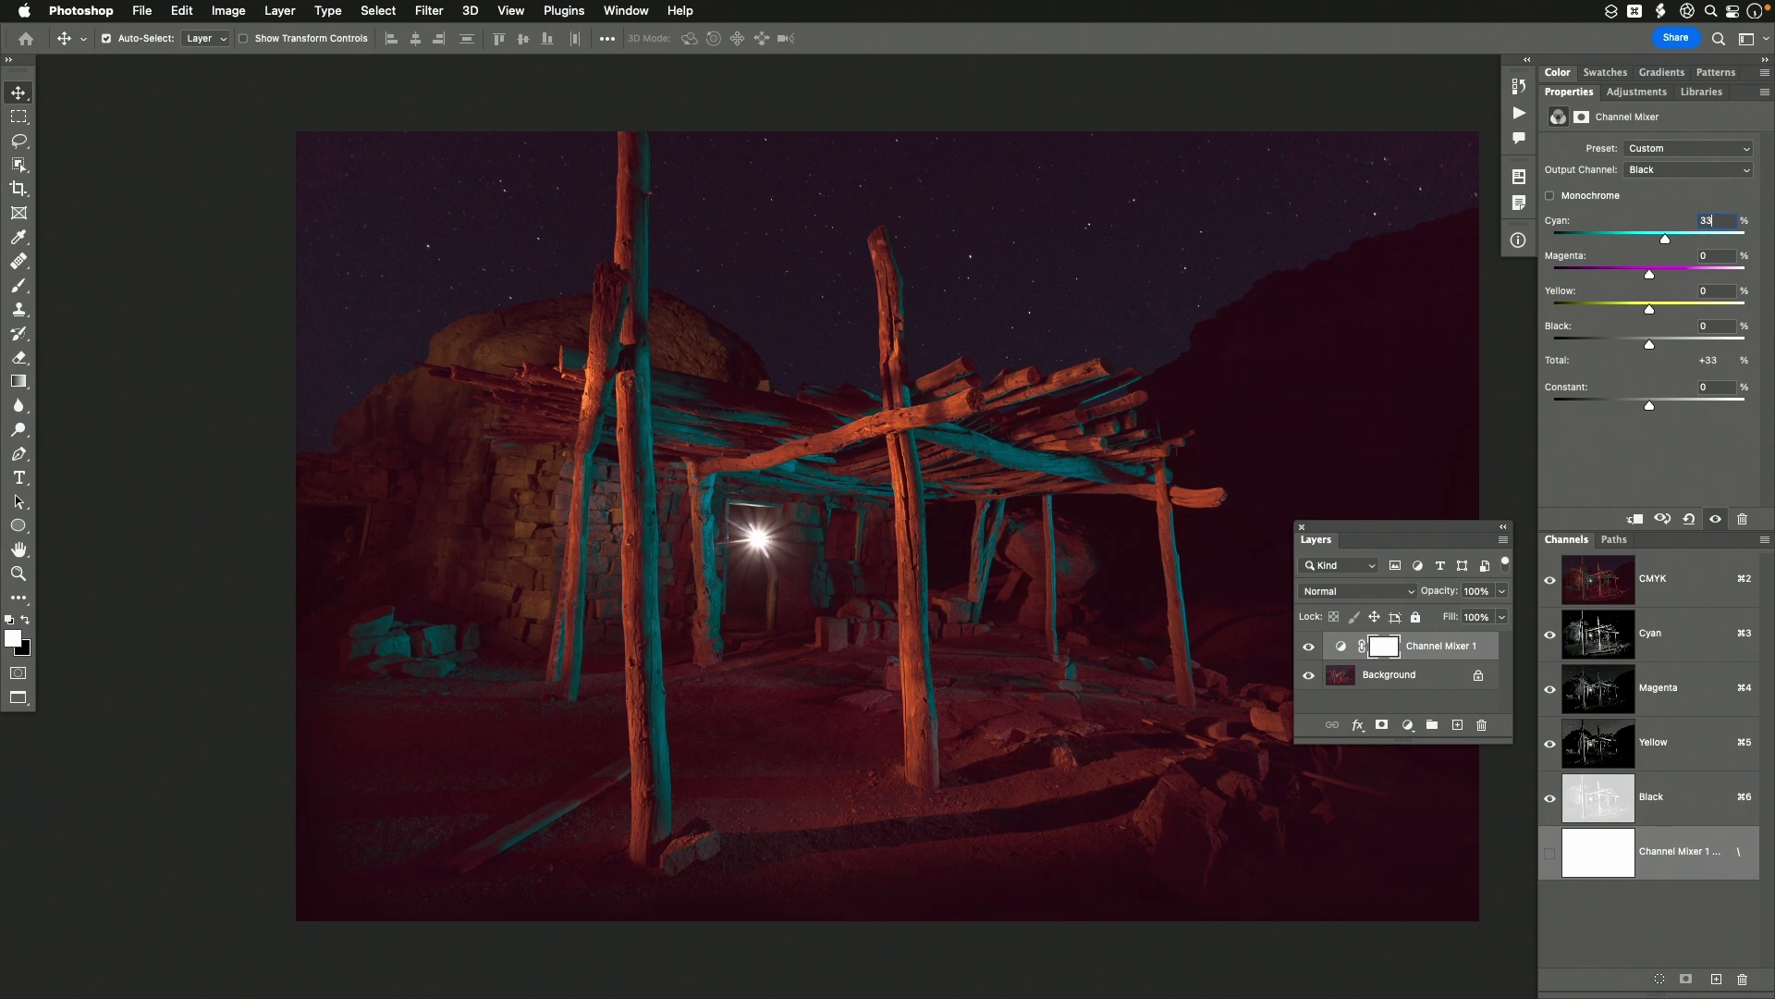
{"action": "key", "text": "Tab"}
{"action": "type", "text": "33"}
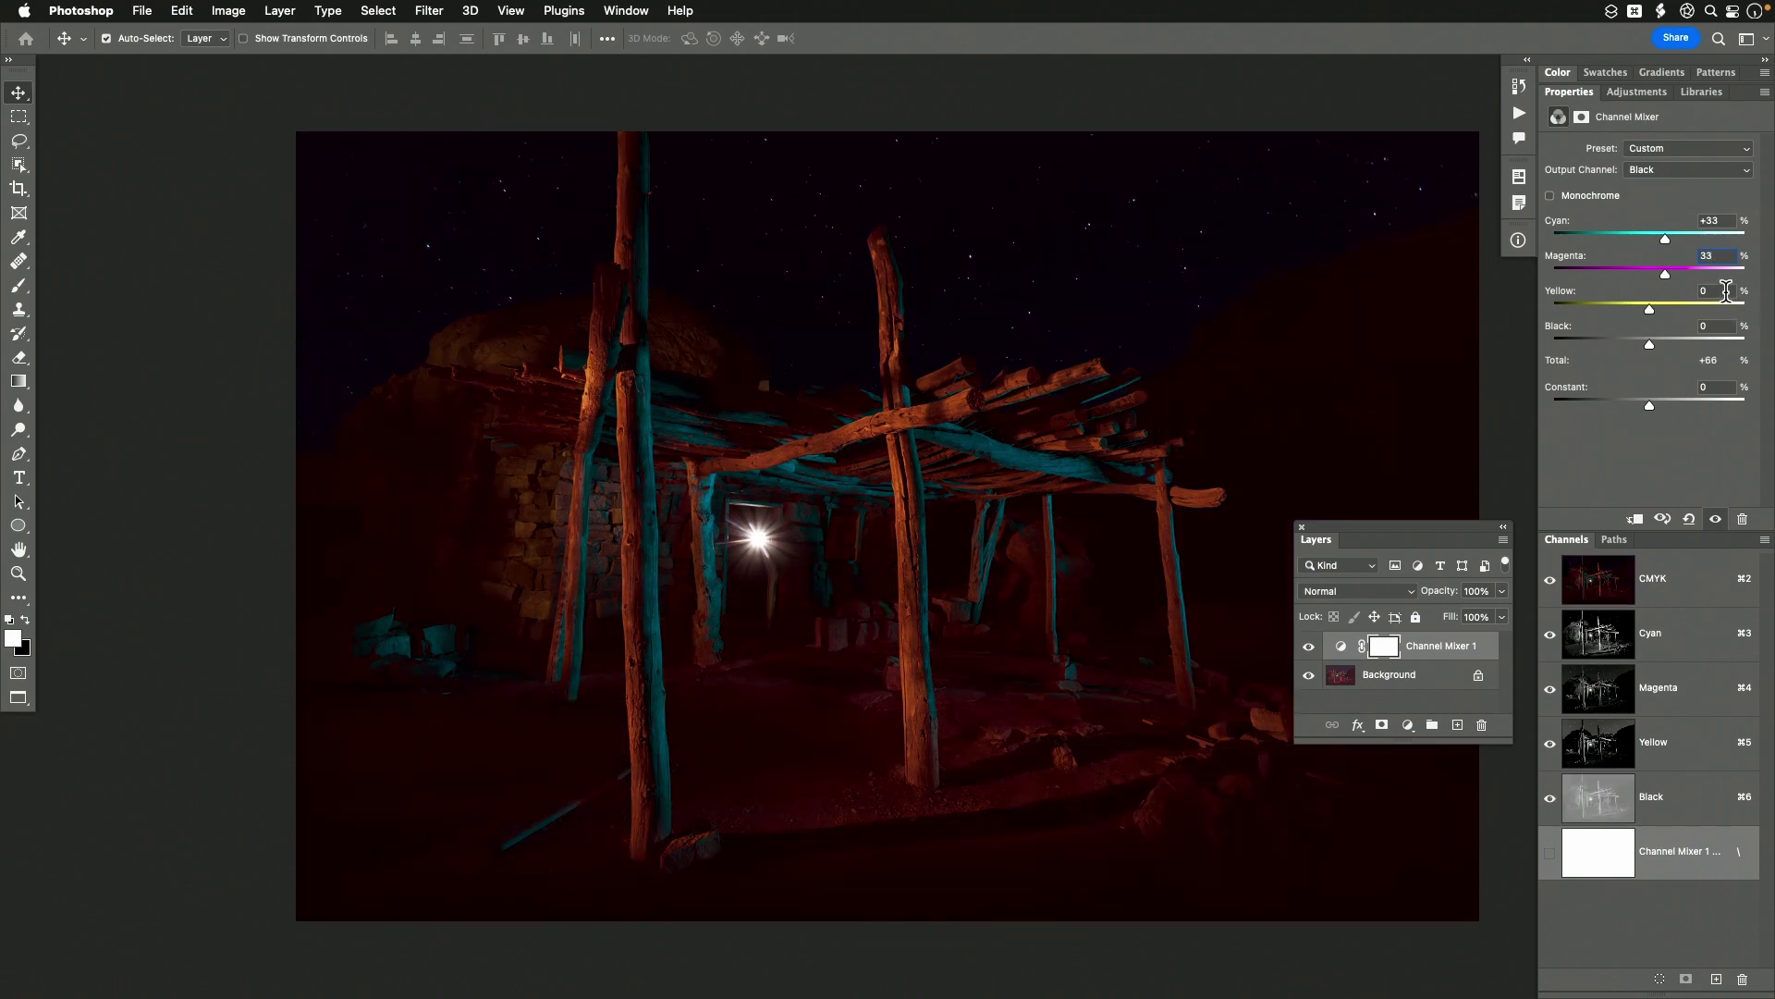
{"action": "key", "text": "Tab"}
{"action": "type", "text": "33"}
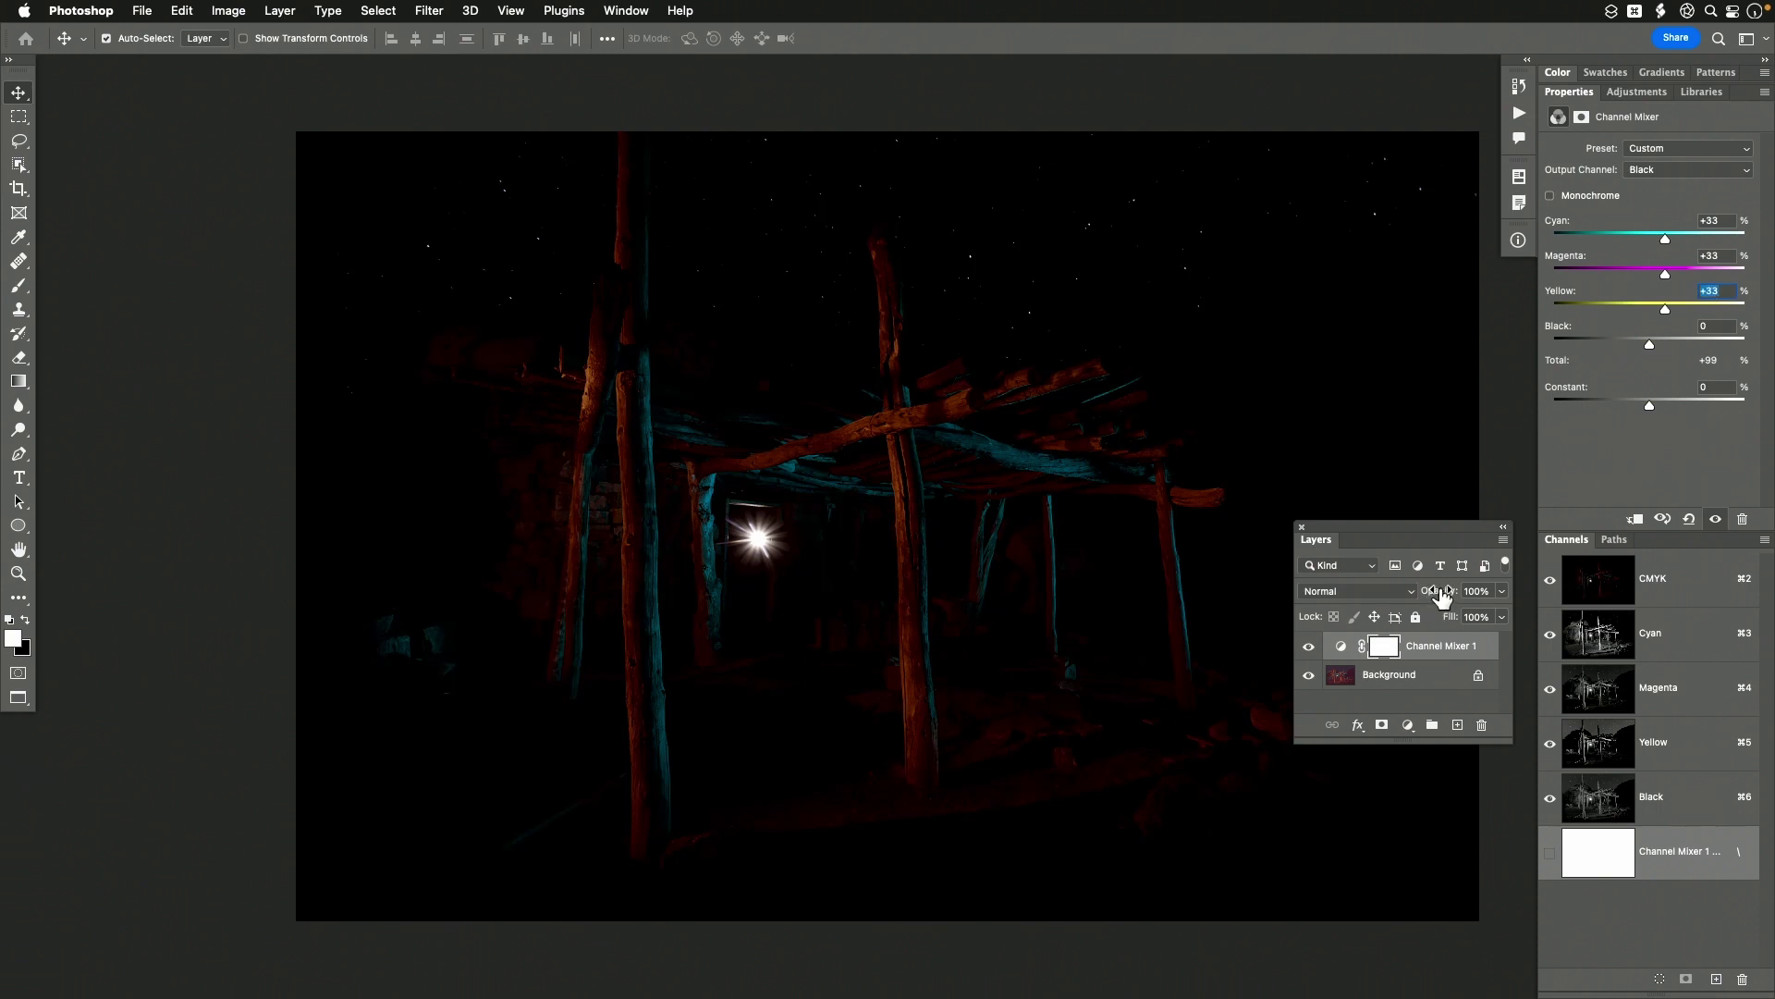
Set Channel Mixer 1 opacity to 49%, keeping its output channel on Black
{"action": "left_click_drag", "start_coordinate": [1443, 596], "coordinate": [863, 615]}
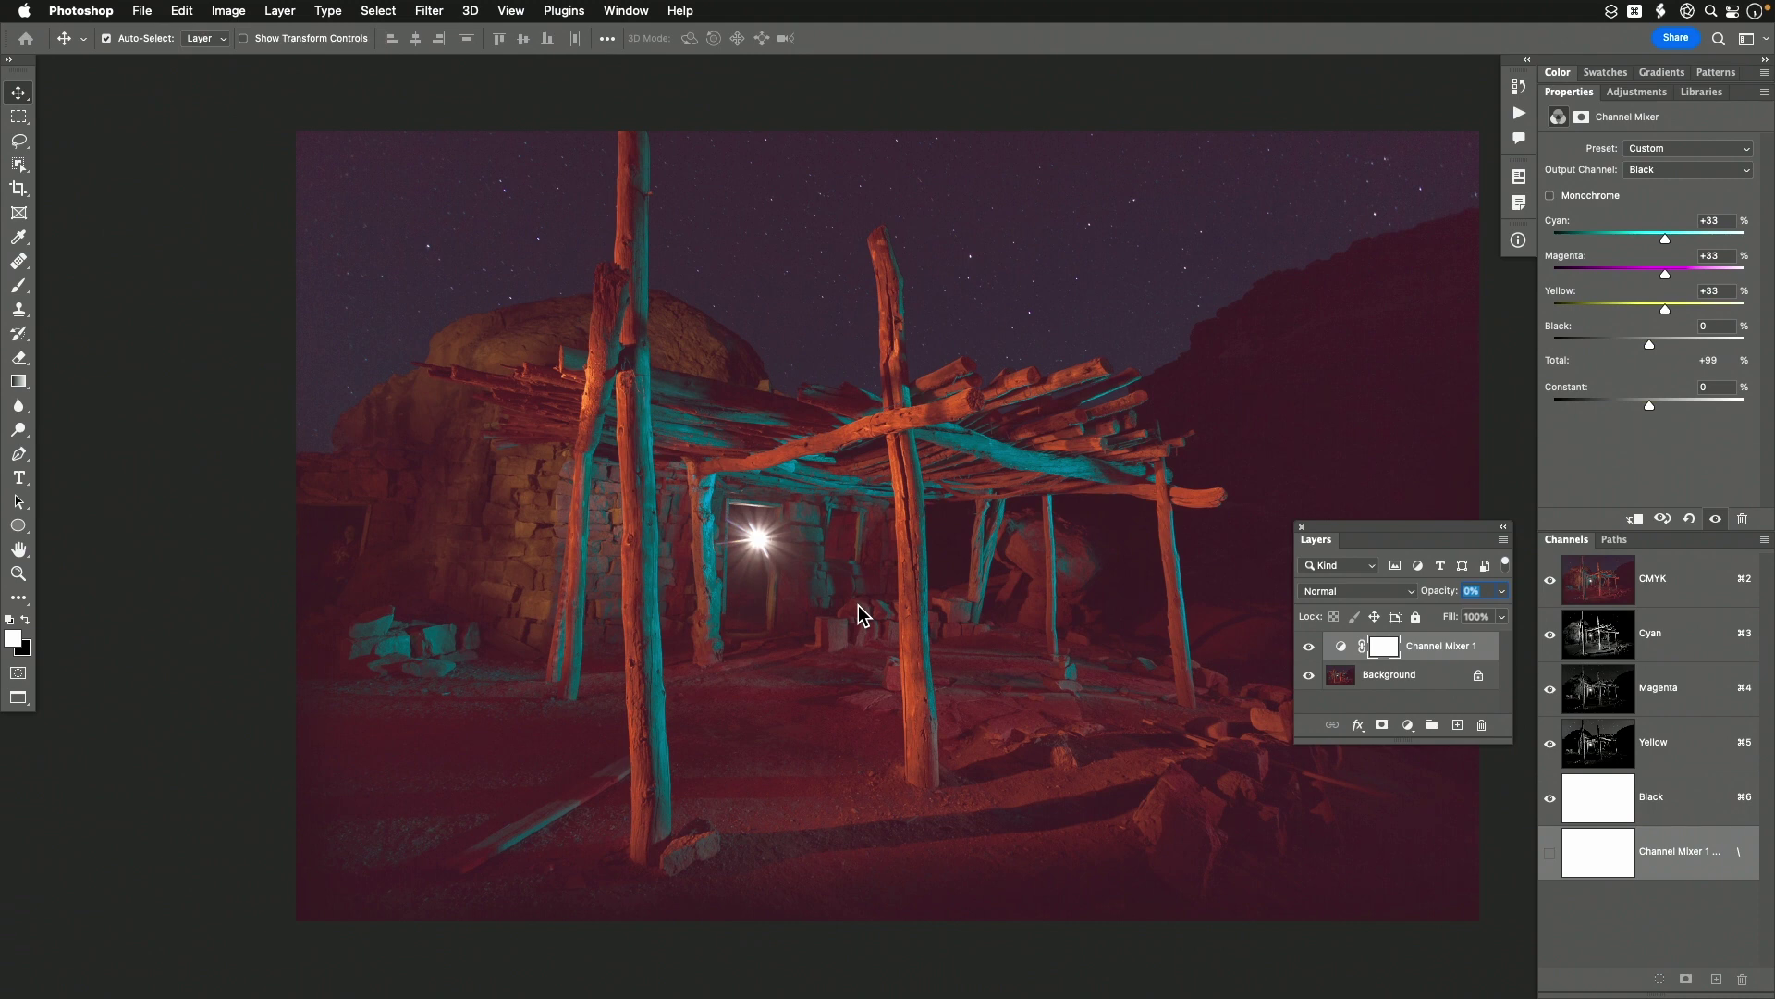
{"action": "left_click_drag", "start_coordinate": [859, 604], "coordinate": [905, 618]}
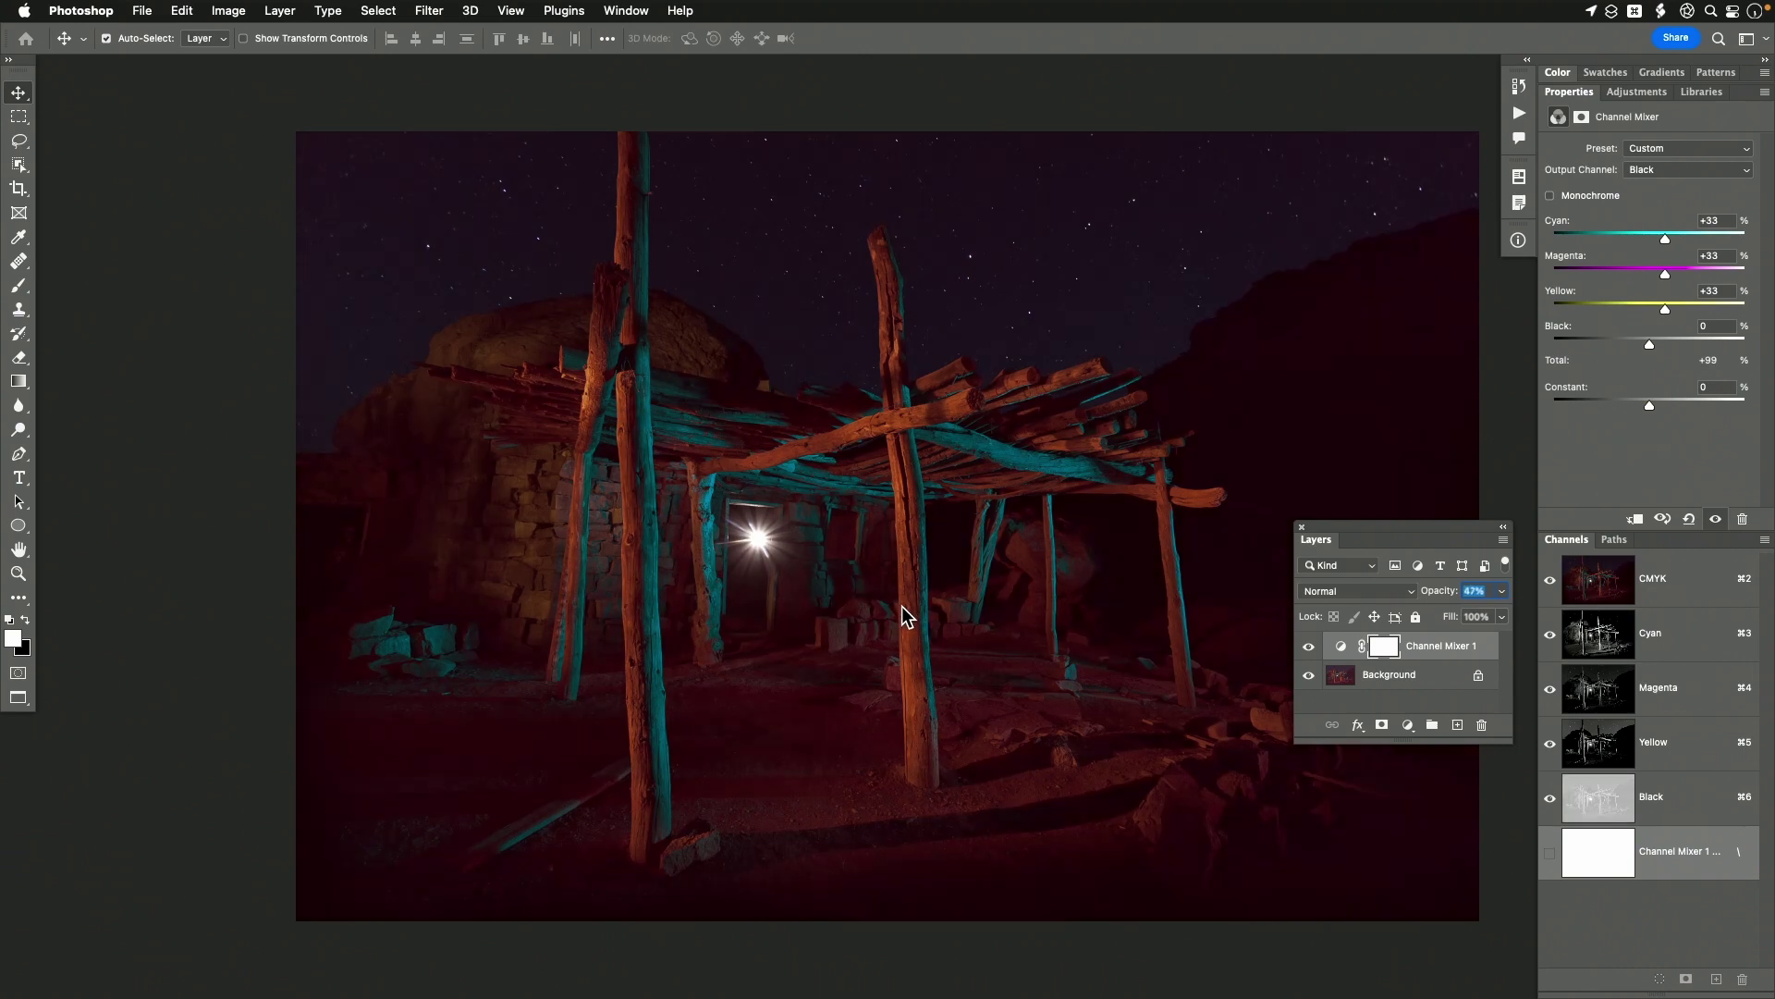
{"action": "key", "text": "Escape"}
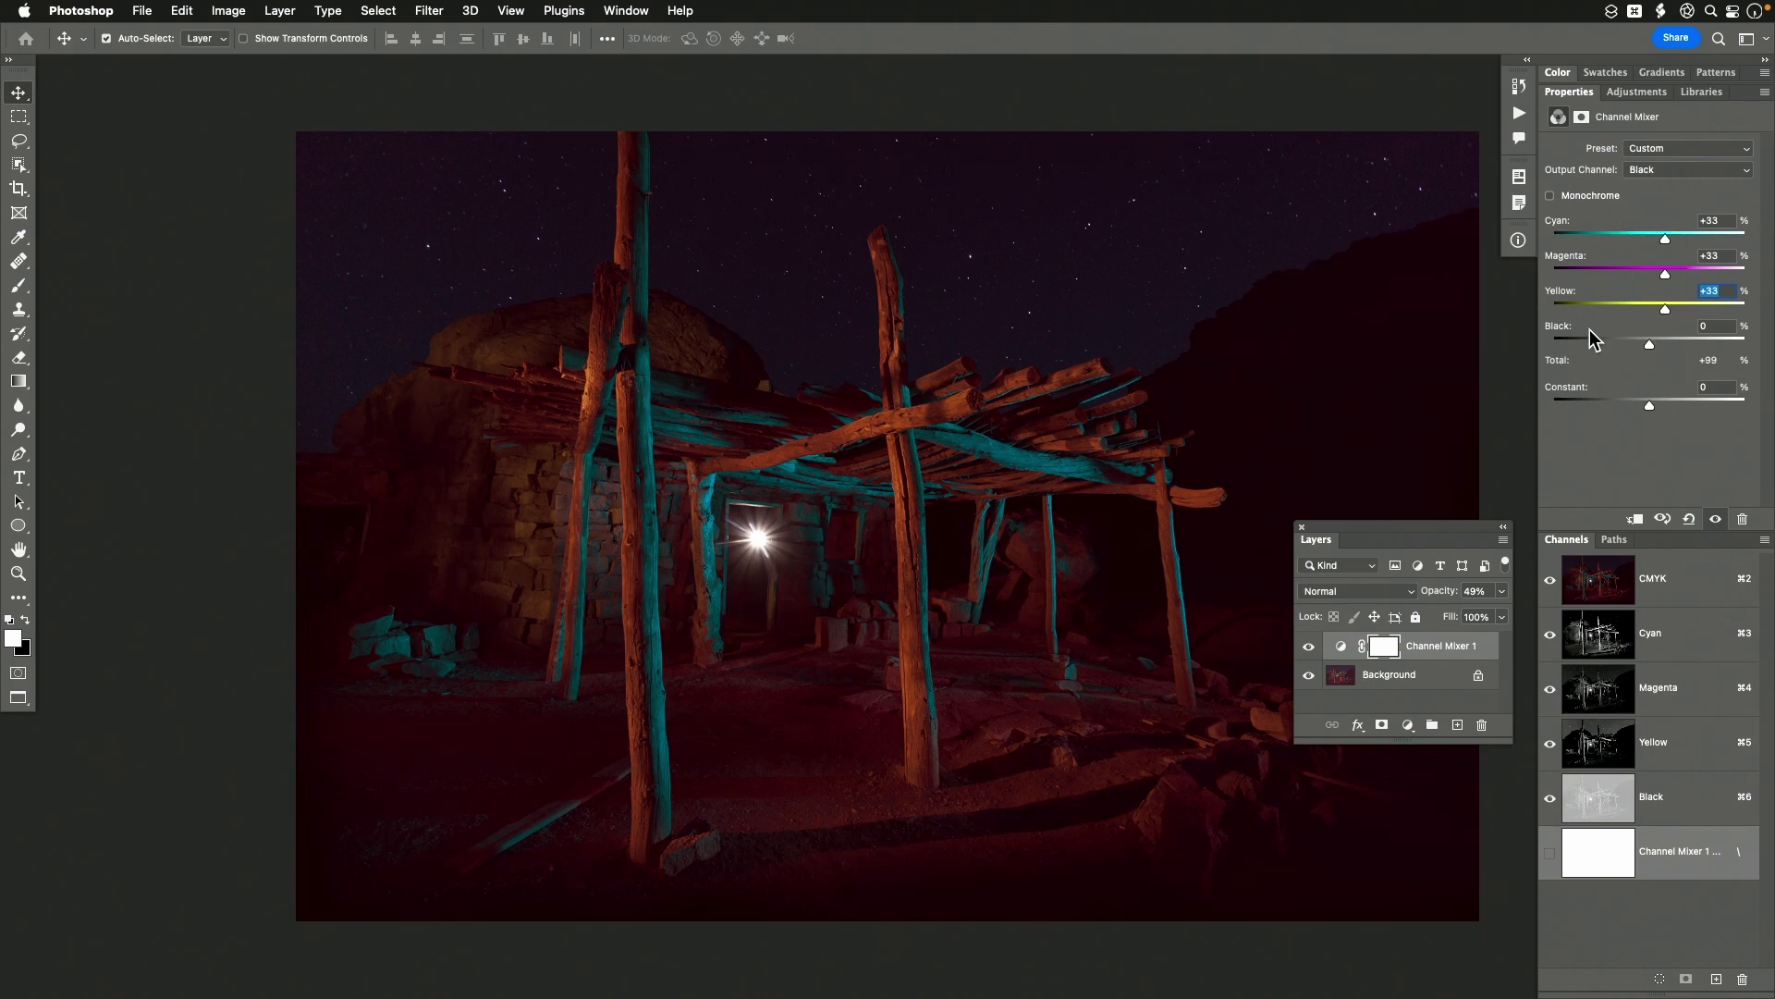
{"action": "left_click", "coordinate": [1672, 172]}
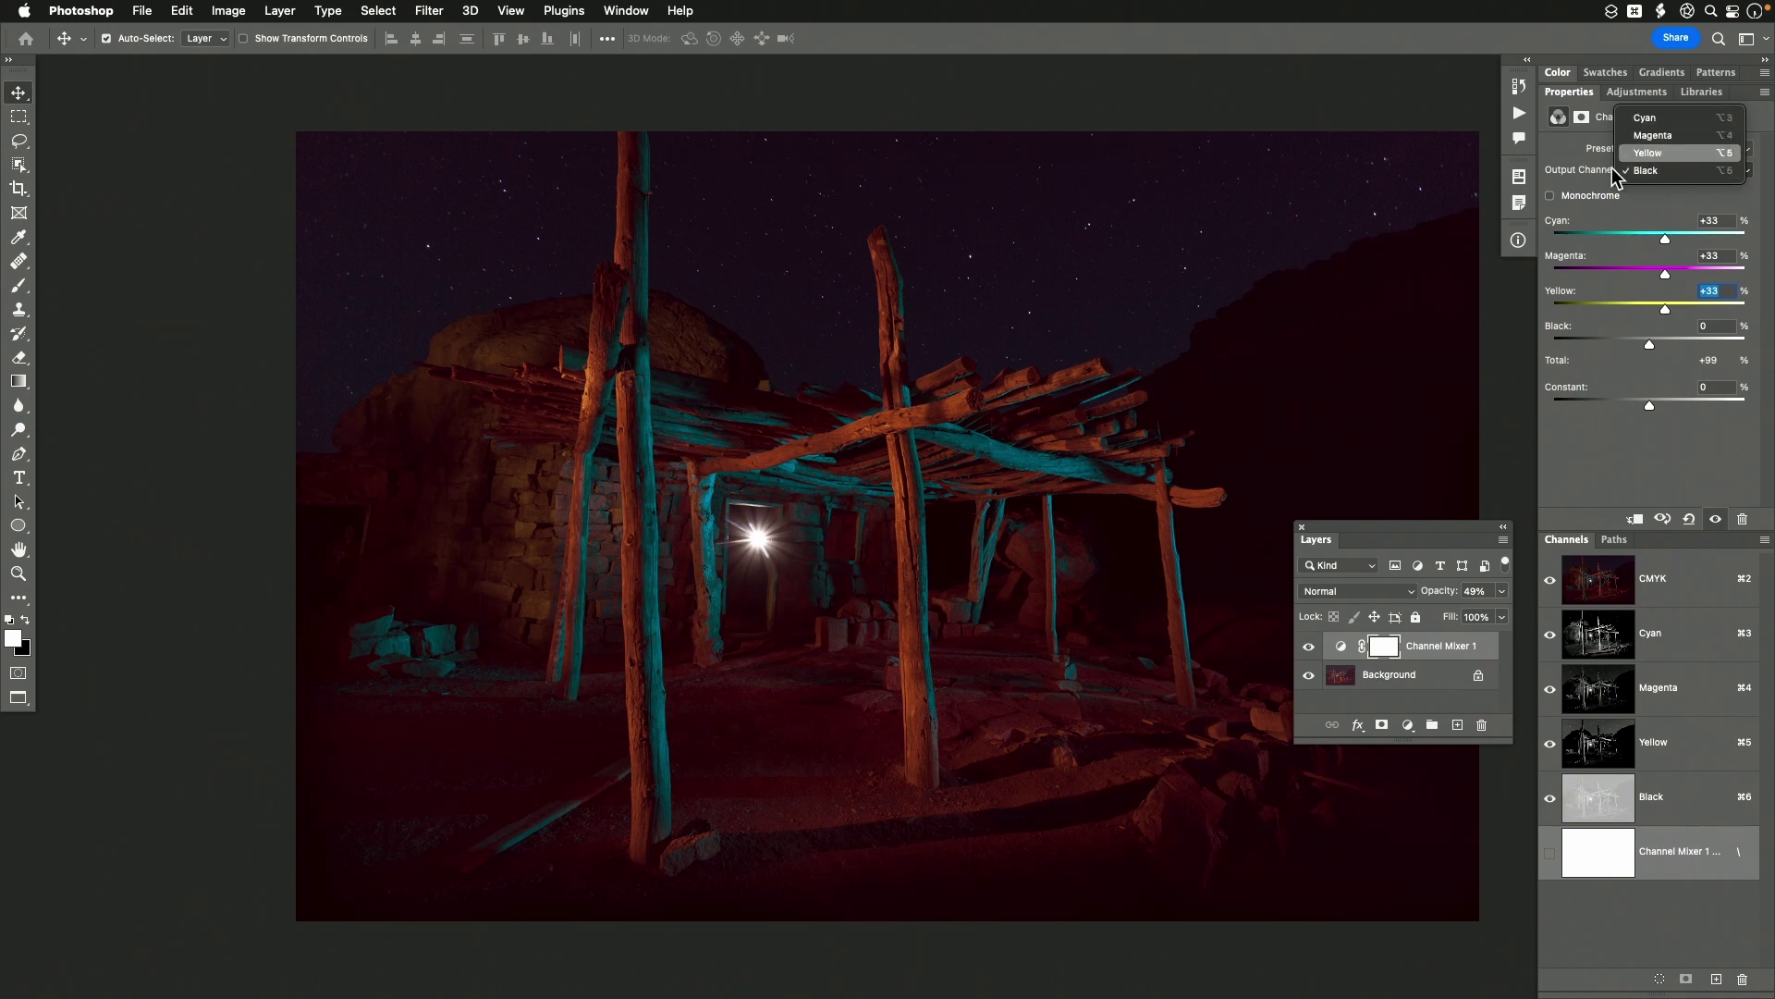
{"action": "left_click", "coordinate": [1573, 202]}
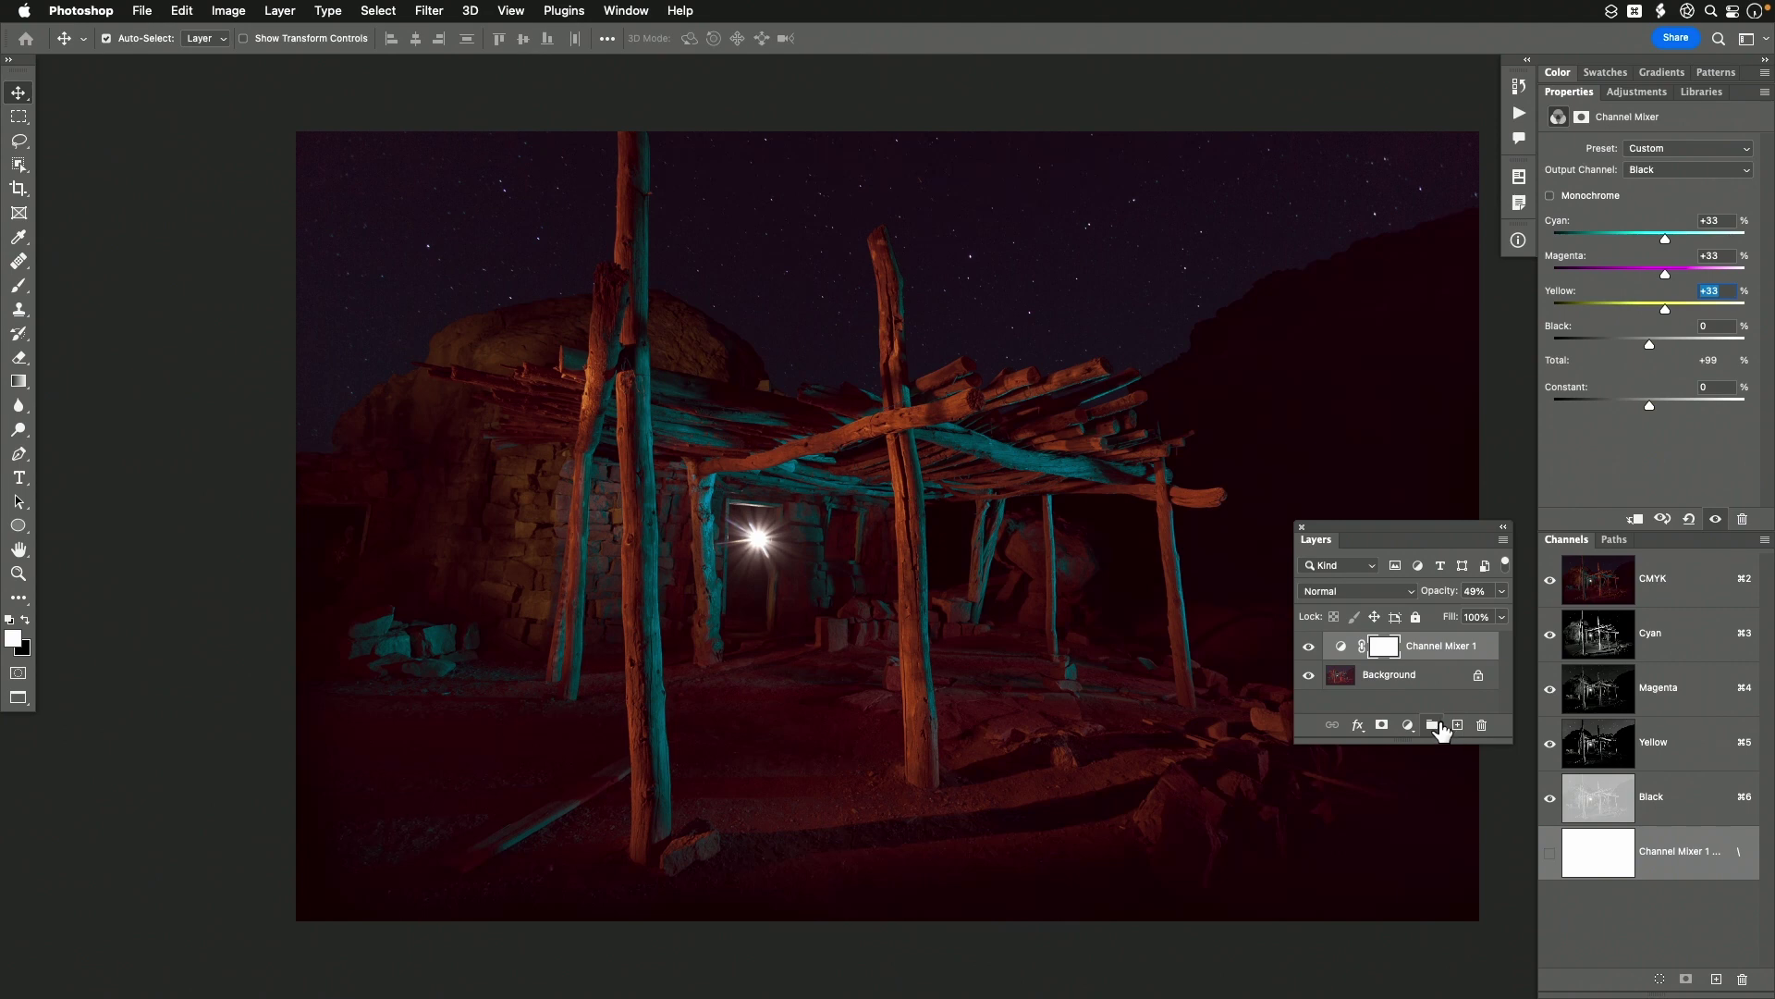
Add a Levels 1 layer above Channel Mixer 1, excluding channel K in Blending Options
{"action": "left_click", "coordinate": [1407, 726]}
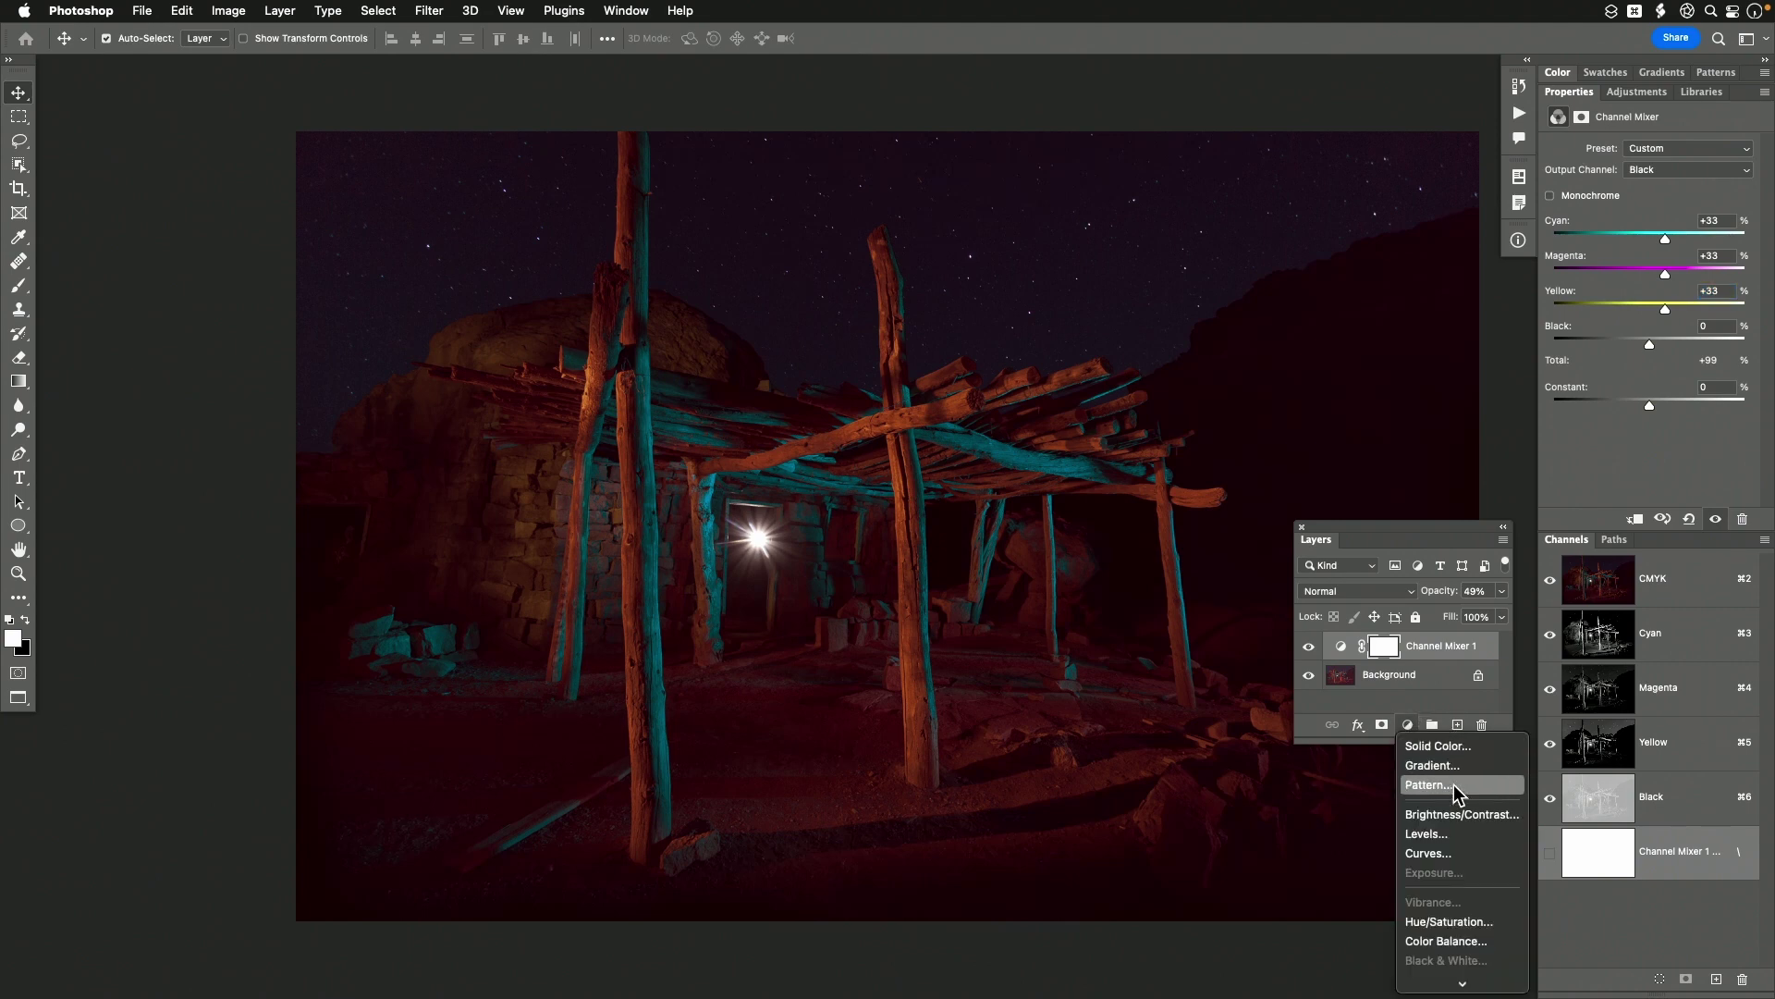
{"action": "left_click", "coordinate": [1459, 843]}
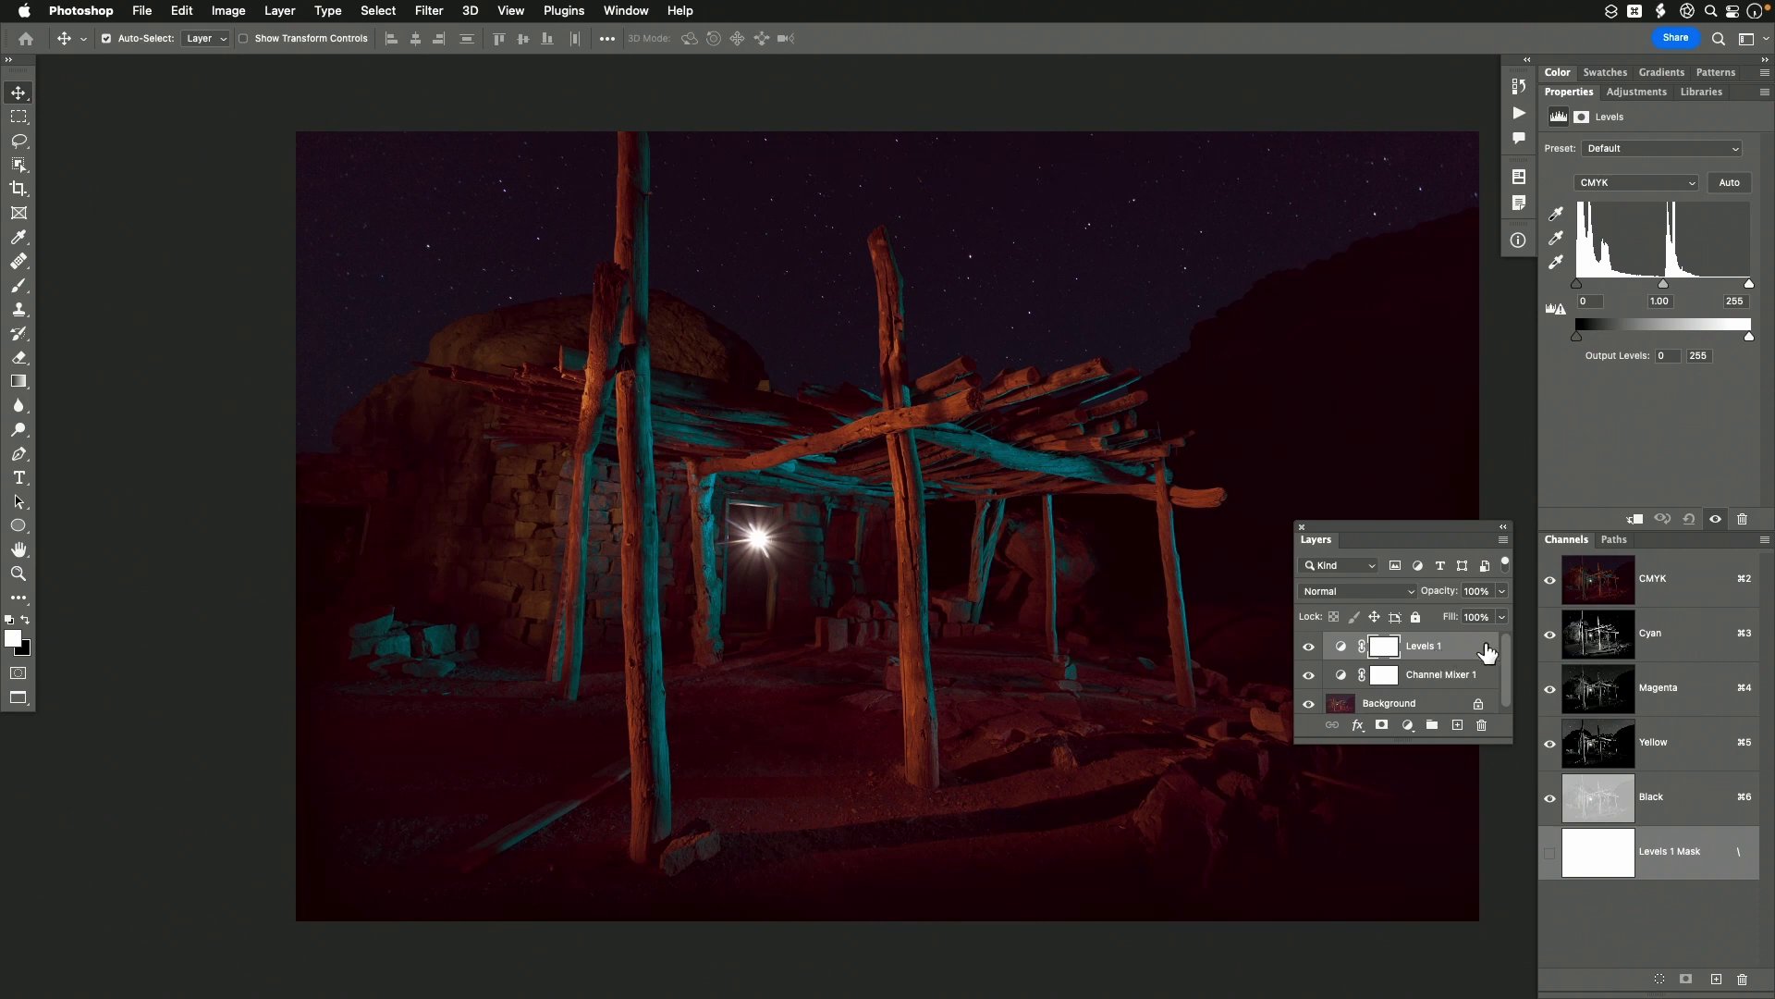
{"action": "double_click", "coordinate": [1477, 651]}
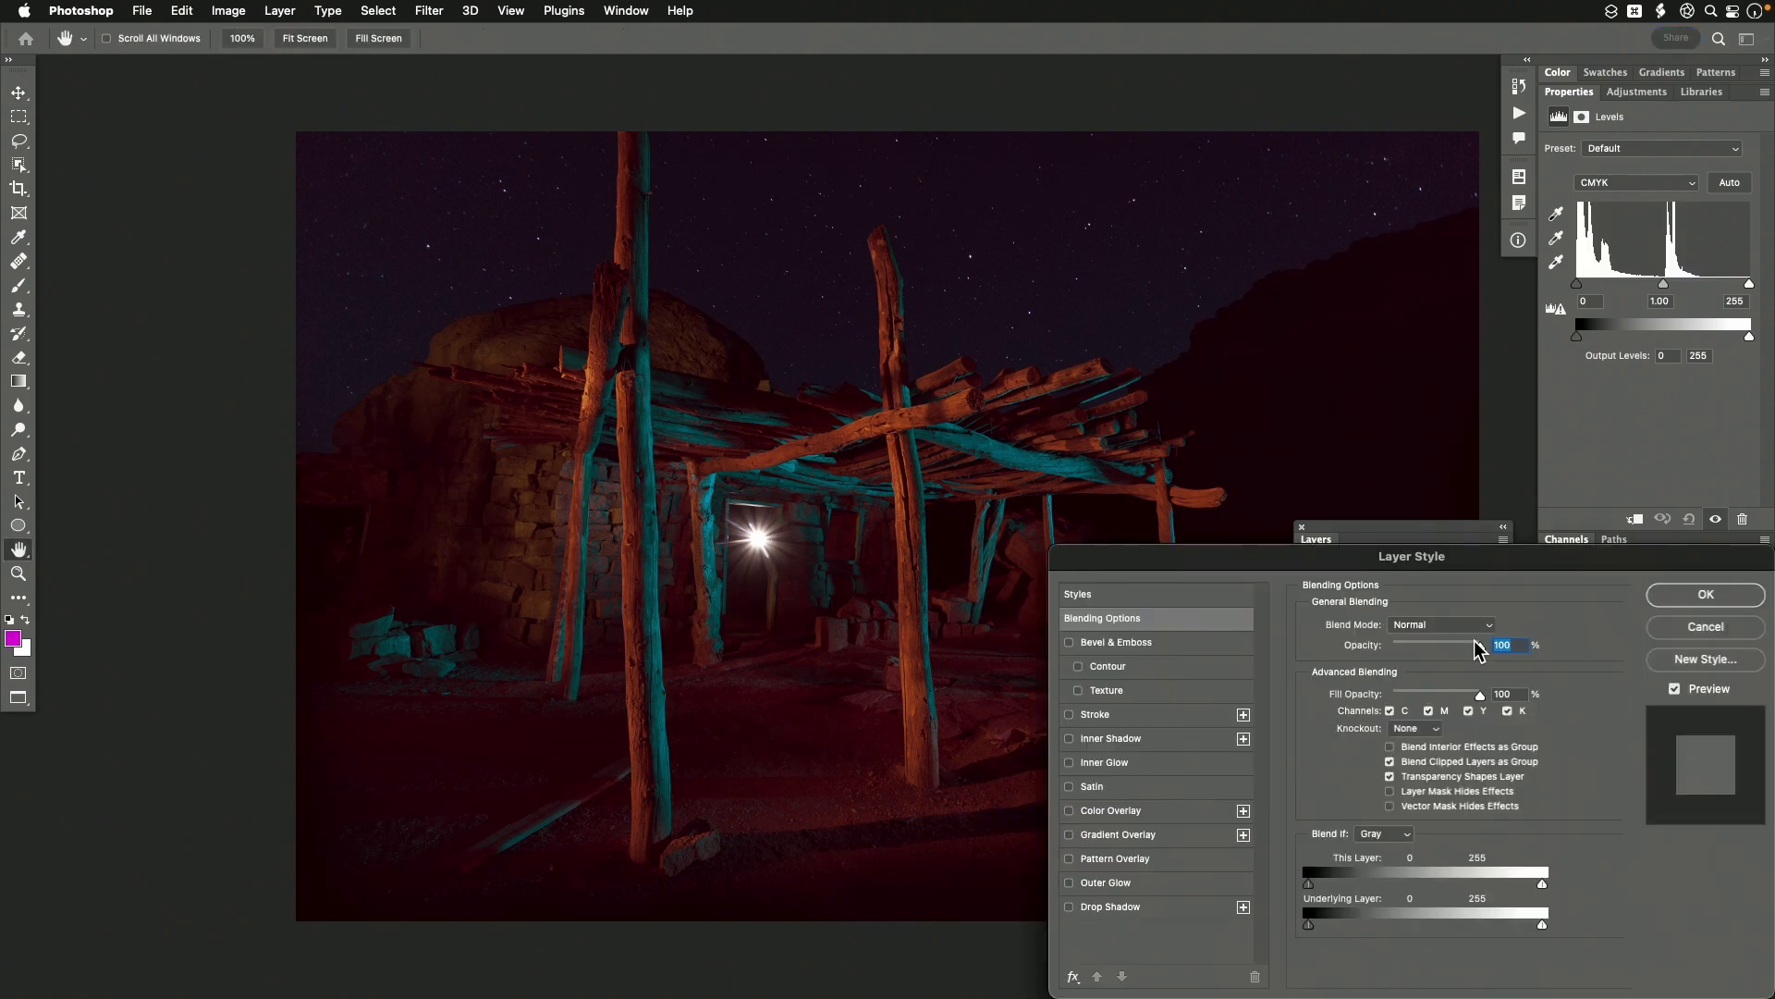
{"action": "left_click", "coordinate": [1515, 710]}
{"action": "left_click", "coordinate": [1704, 597]}
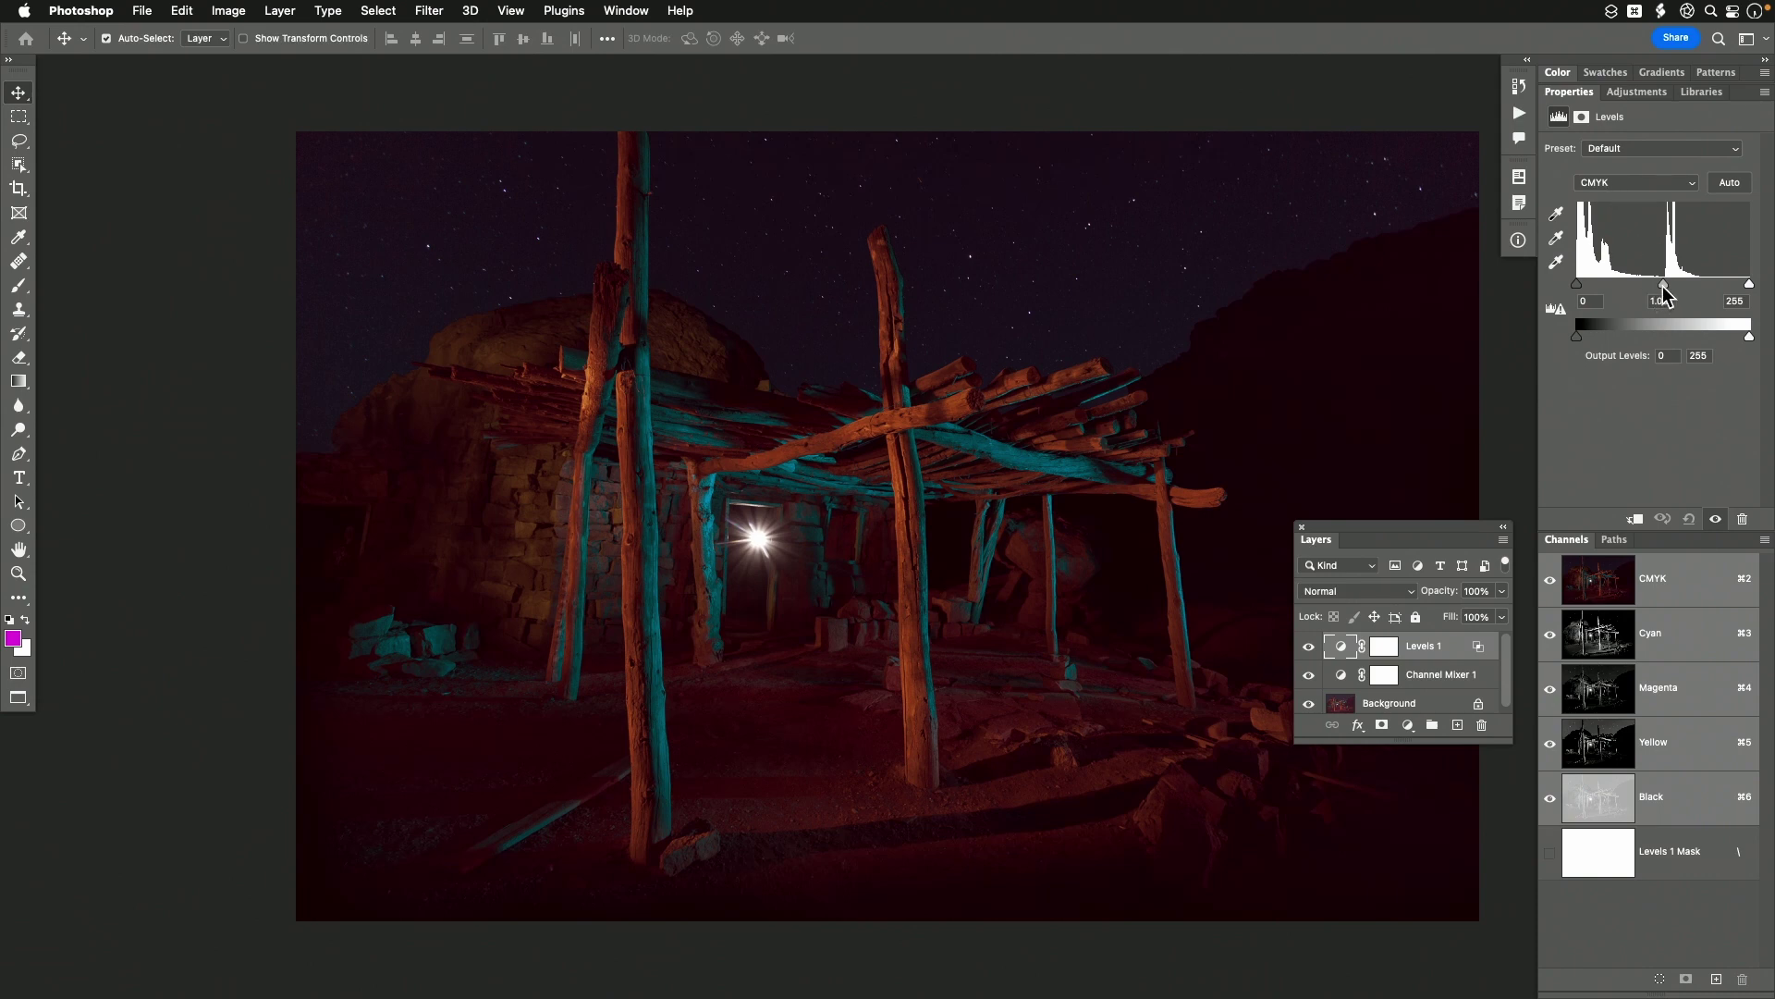
Raise the Levels composite CMYK midtone gamma to 1.28
{"action": "mouse_move", "coordinate": [1662, 287]}
{"action": "left_mouse_down"}
{"action": "mouse_move", "coordinate": [1595, 289]}
{"action": "mouse_move", "coordinate": [1718, 286]}
{"action": "mouse_move", "coordinate": [1661, 283]}
{"action": "left_mouse_up"}
{"action": "left_click_drag", "start_coordinate": [1662, 284], "coordinate": [1650, 288]}
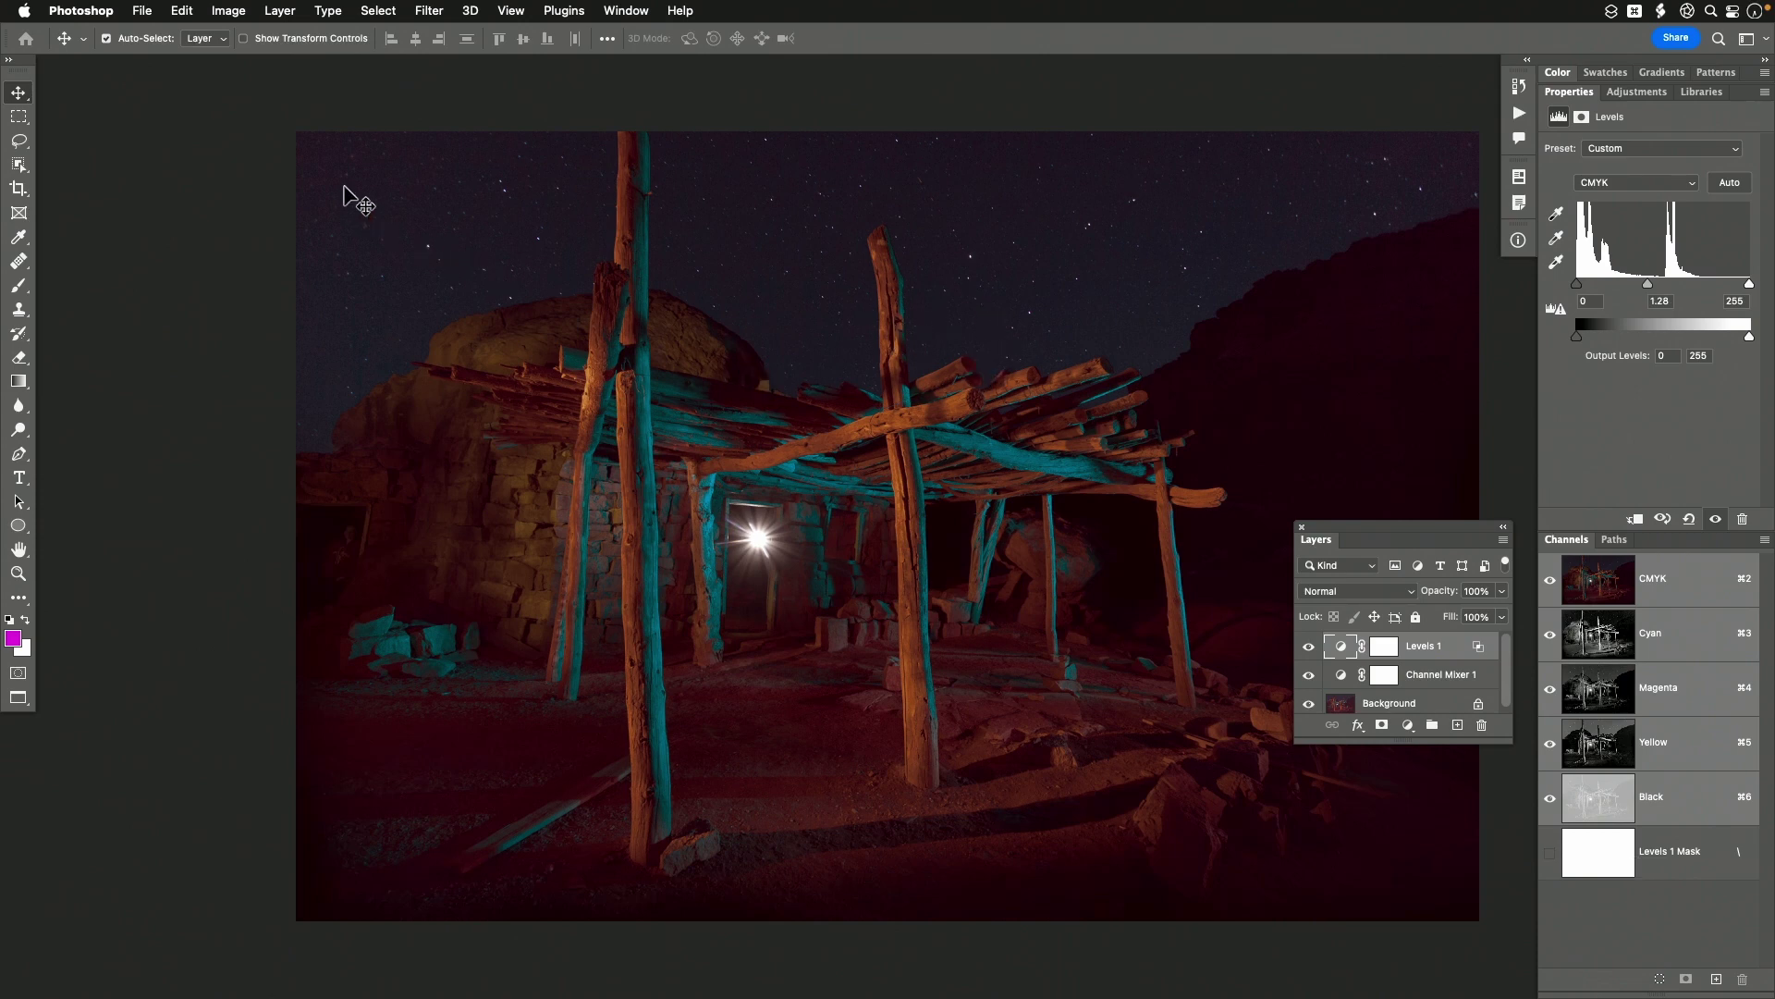
Revert the photo to the 'CMY(no K) direct from RGB' history snapshot, restoring RGB Color
{"action": "left_click", "coordinate": [139, 10]}
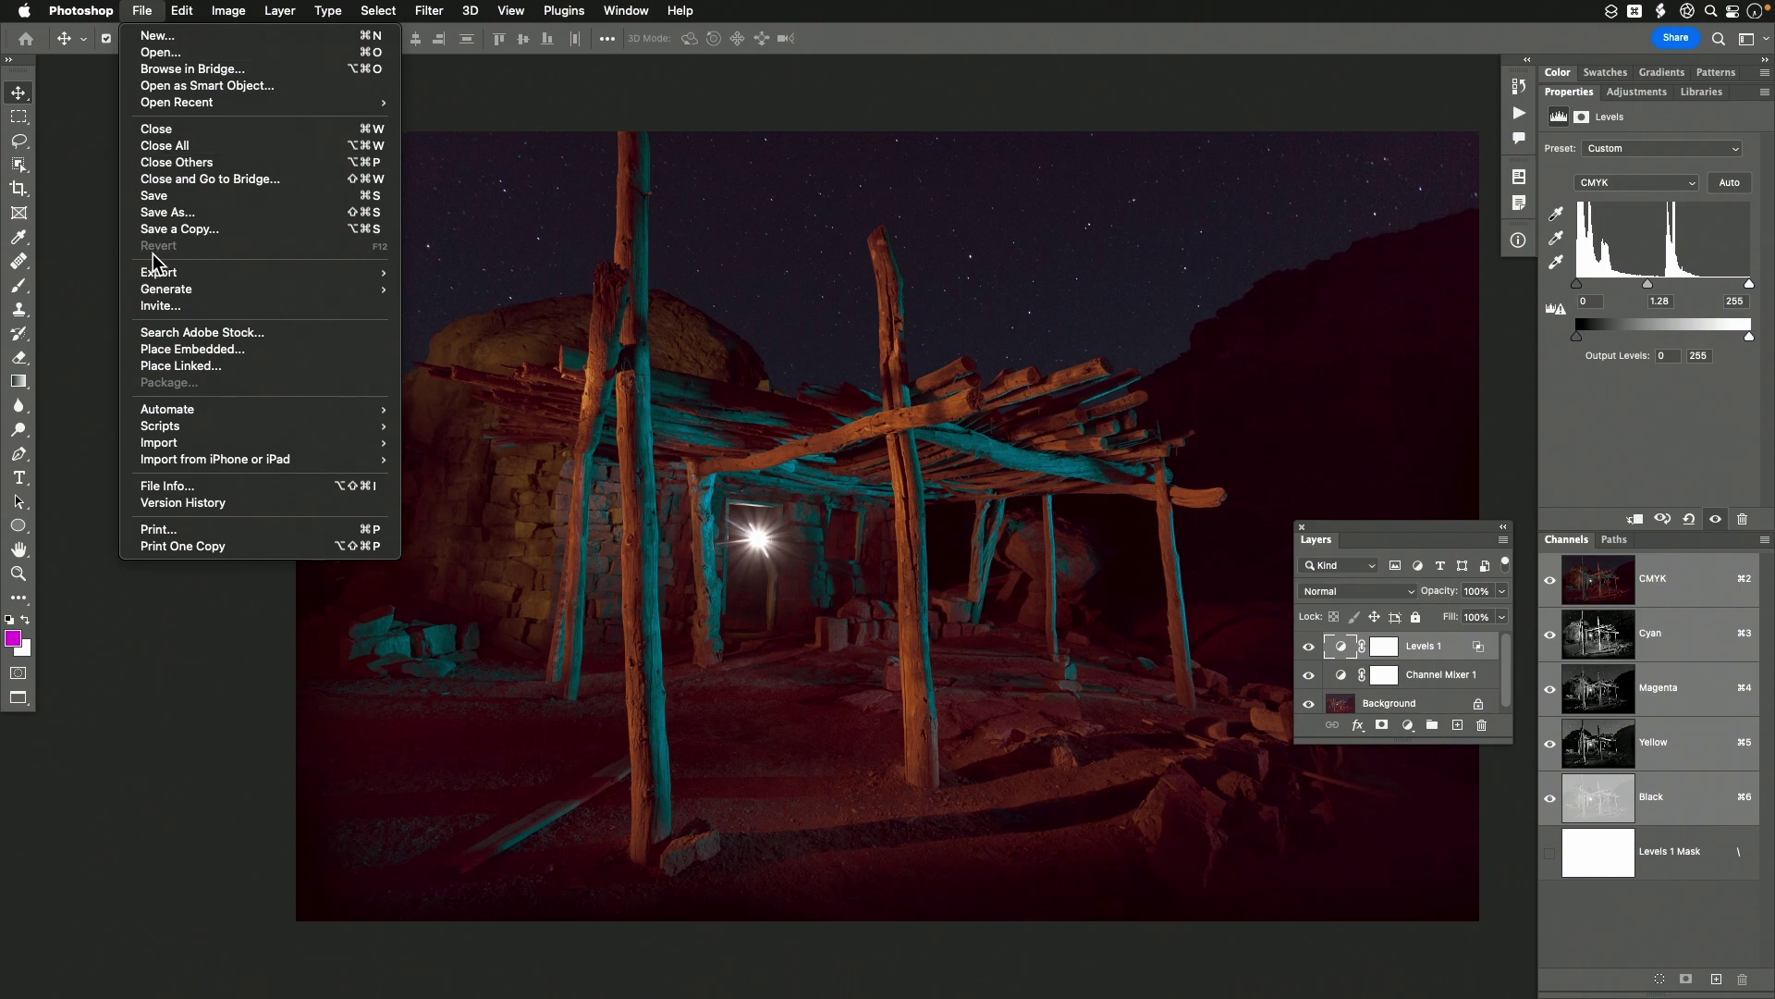
{"action": "left_click", "coordinate": [142, 10]}
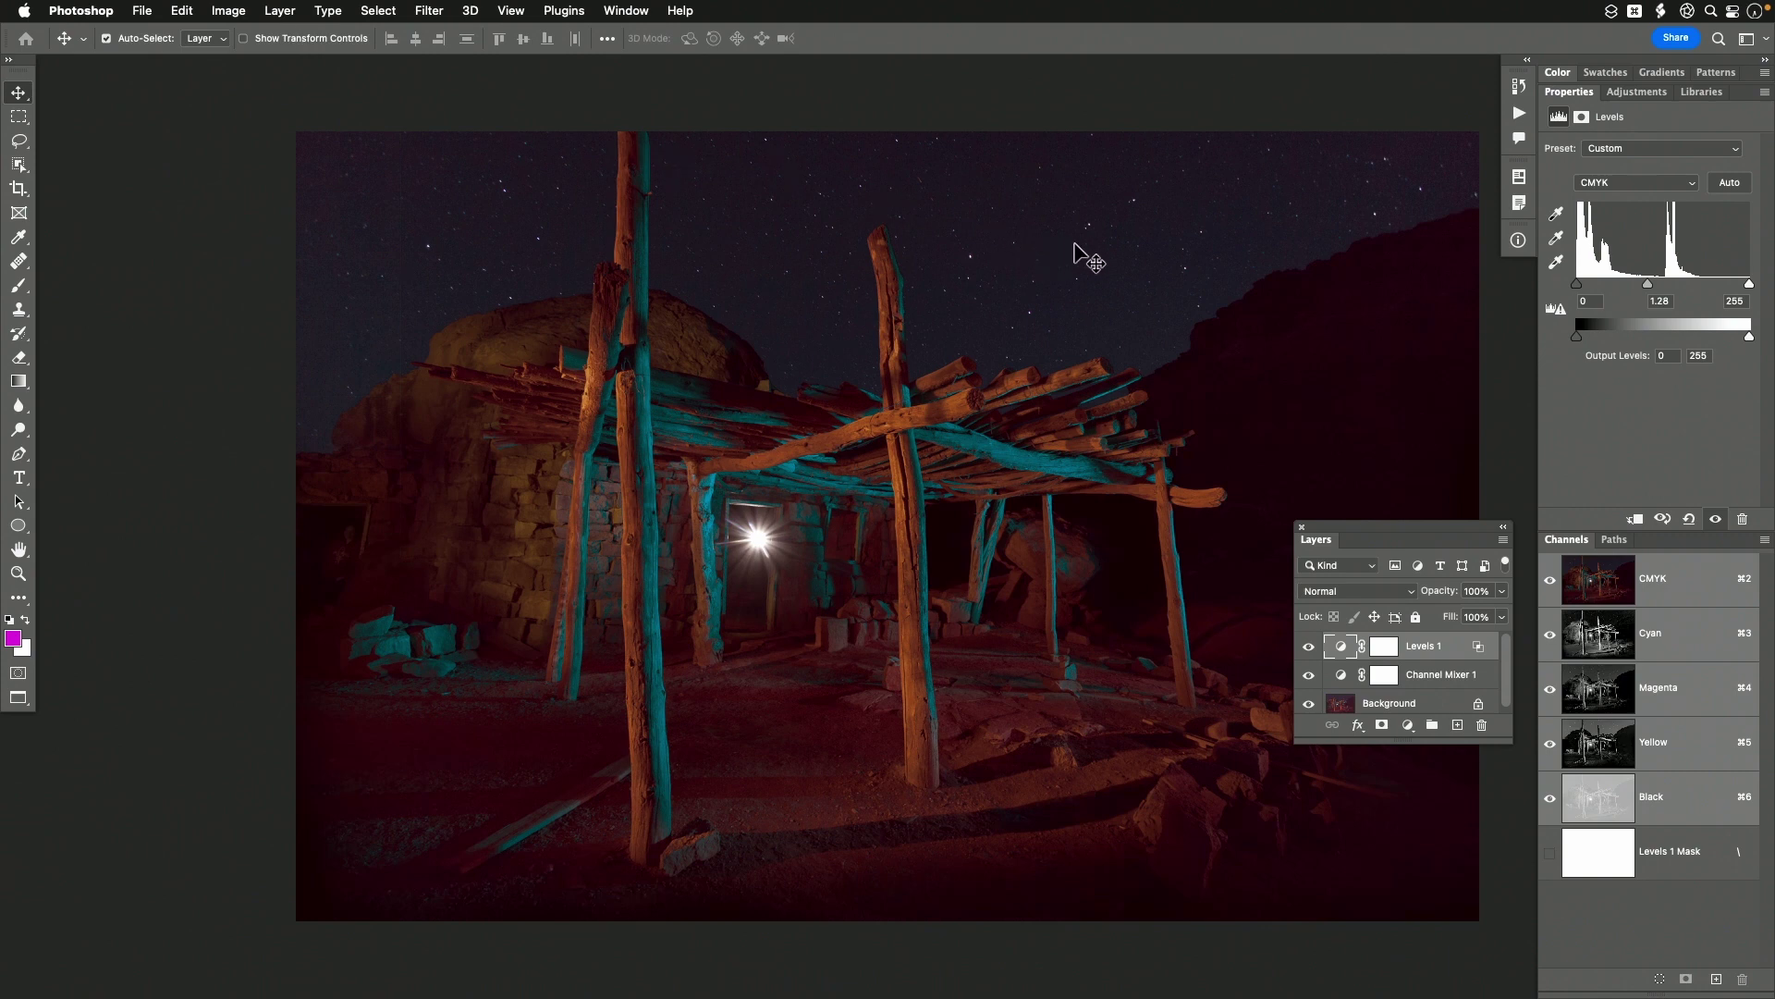
{"action": "left_click", "coordinate": [1518, 86]}
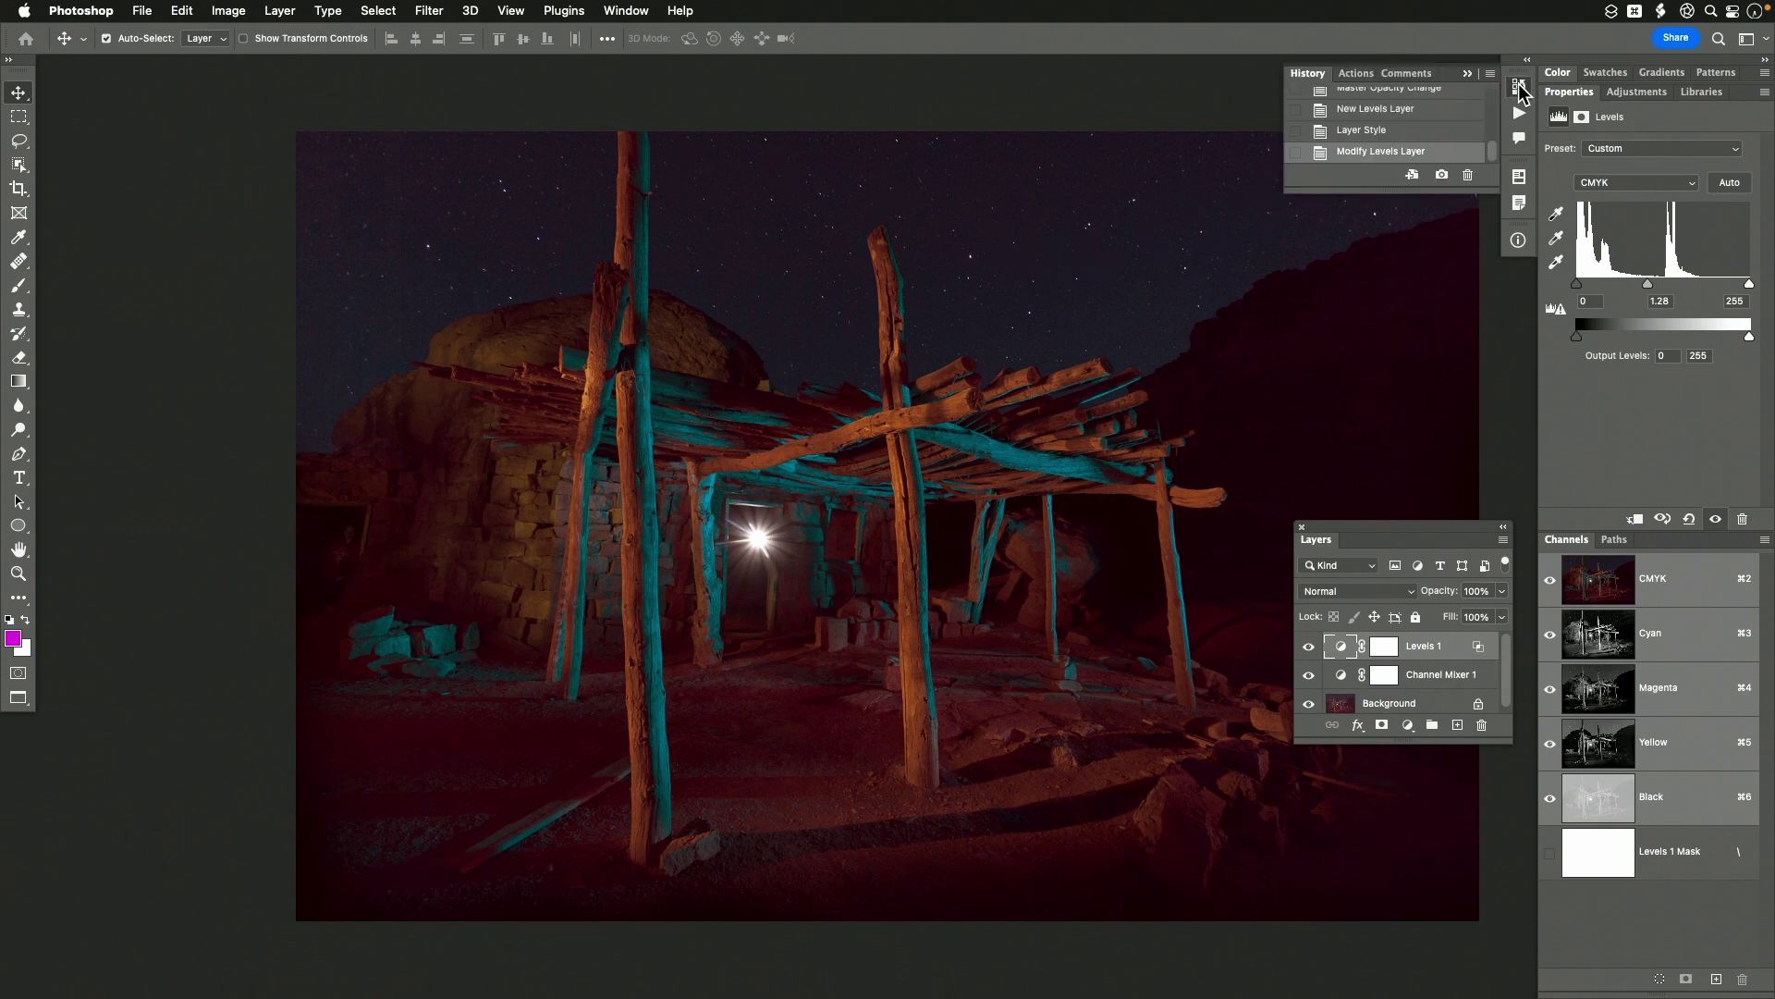
{"action": "scroll", "coordinate": [1384, 128], "scroll_direction": "up", "scroll_amount": 5}
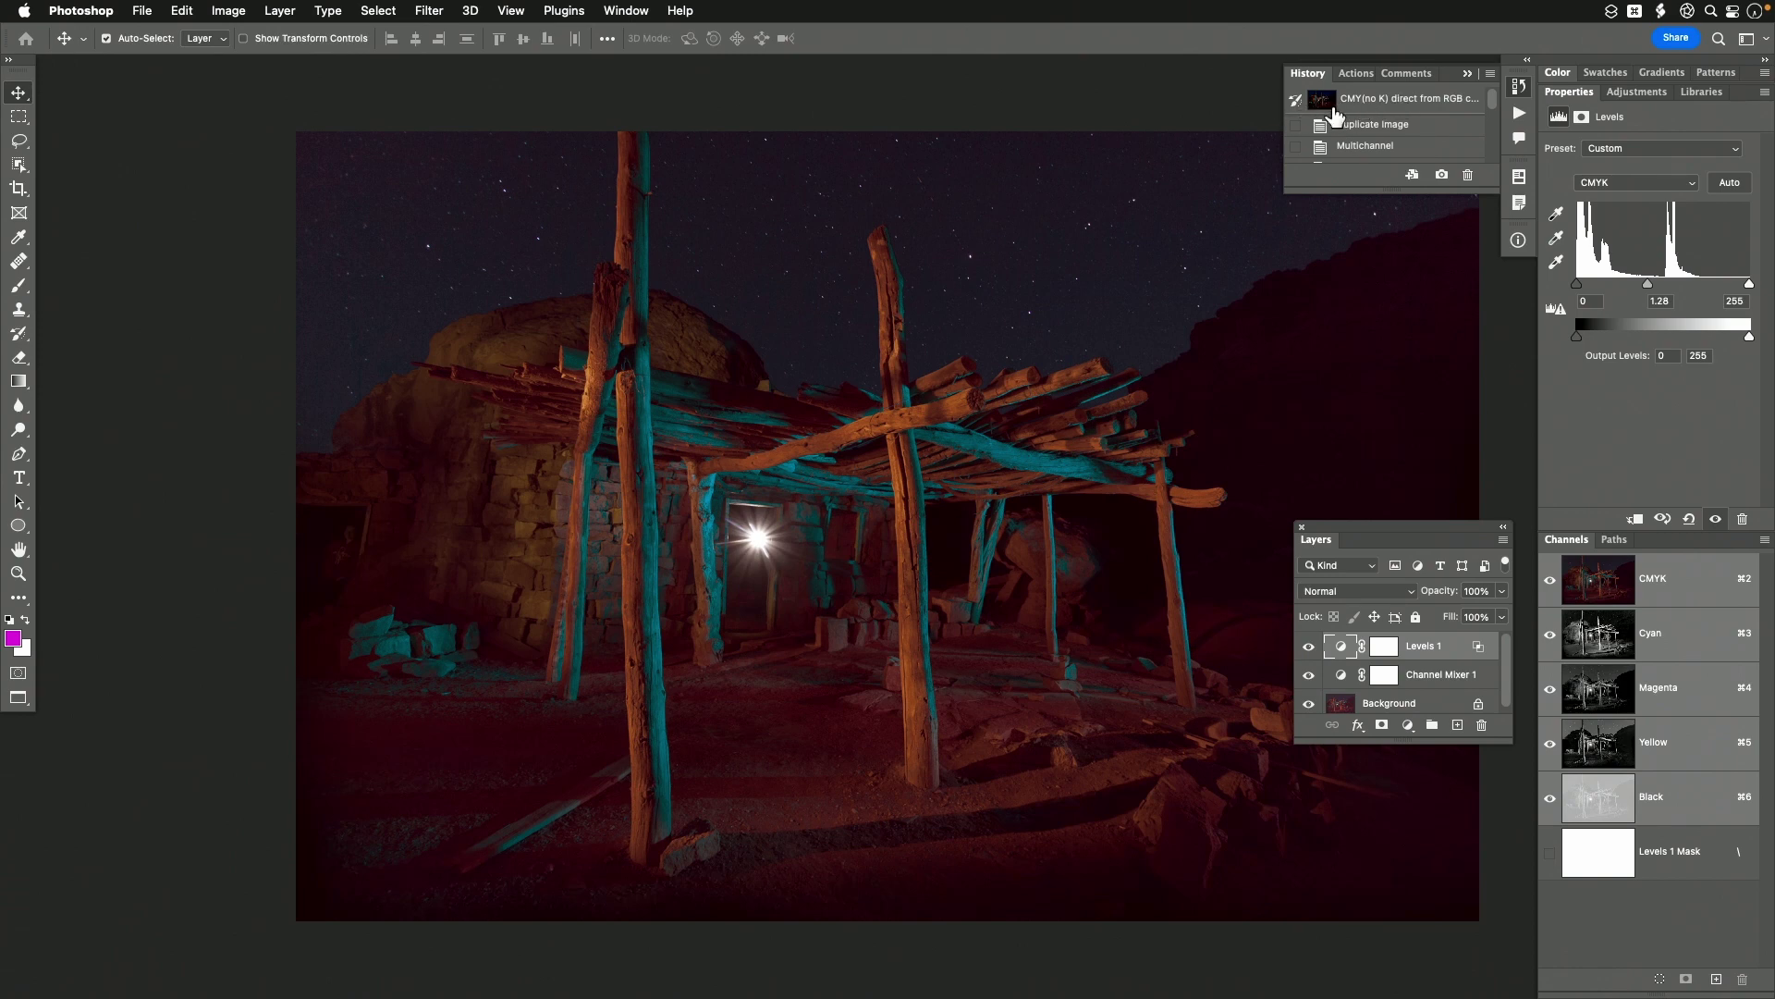
{"action": "left_click", "coordinate": [1322, 100]}
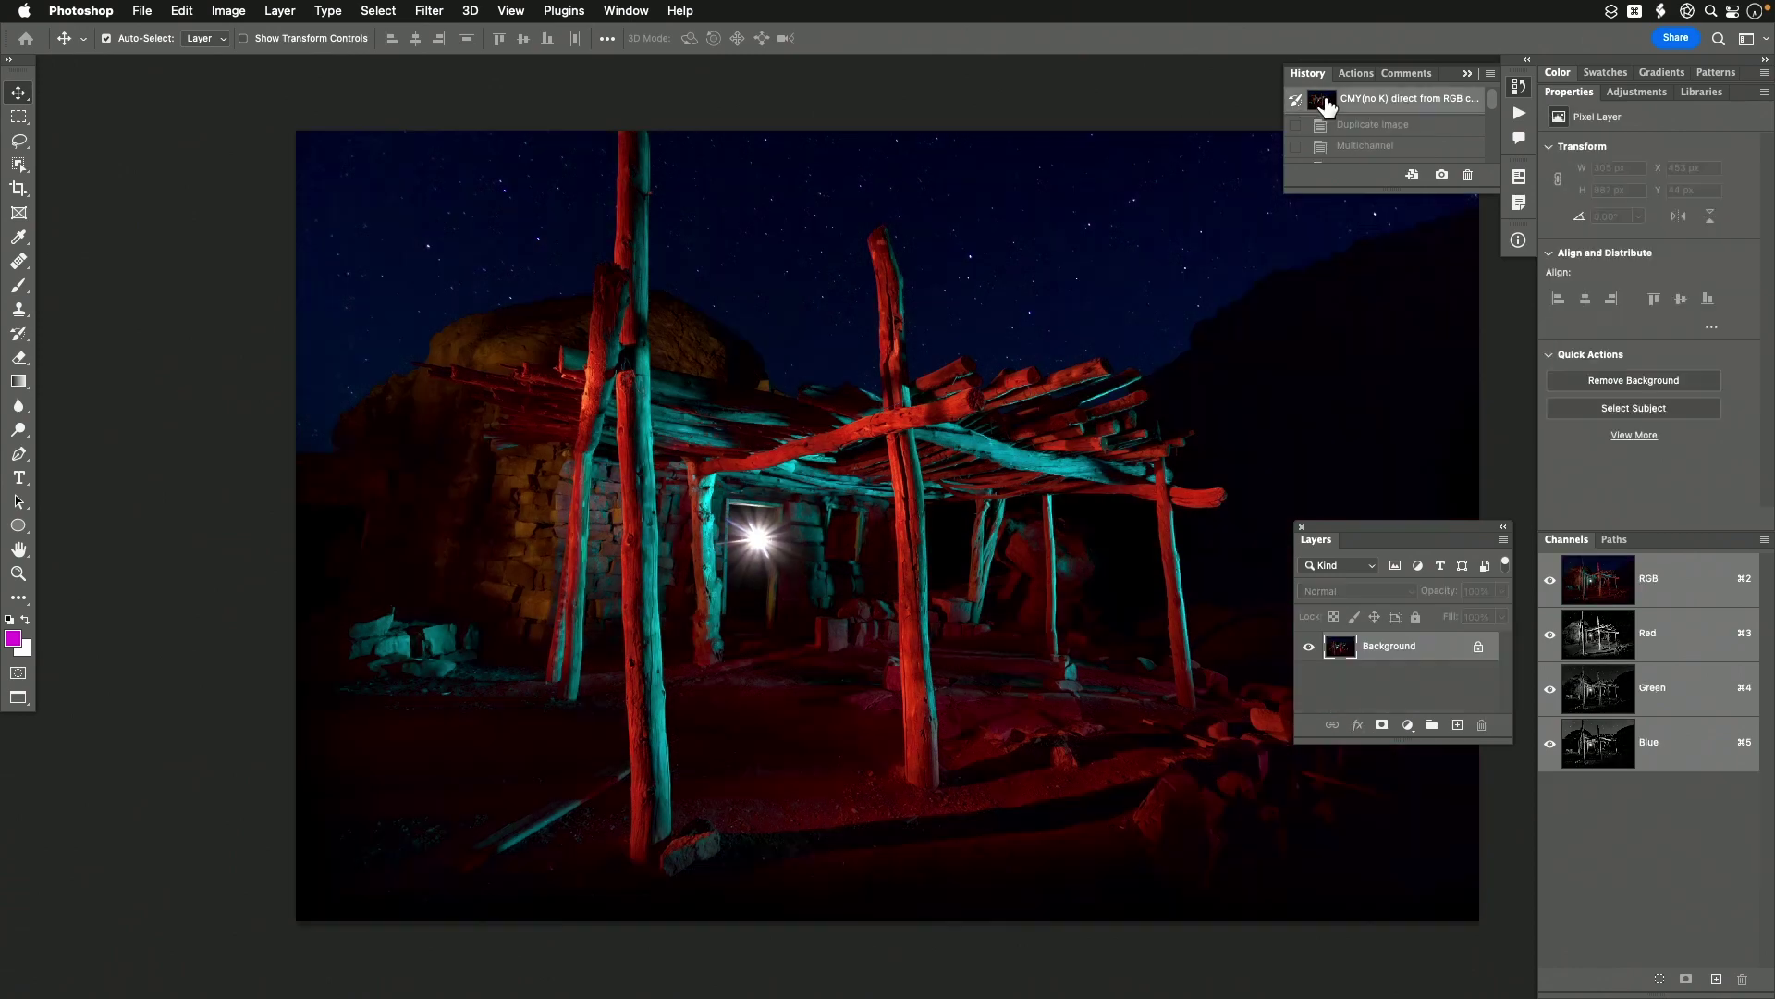
{"action": "left_click", "coordinate": [1520, 85]}
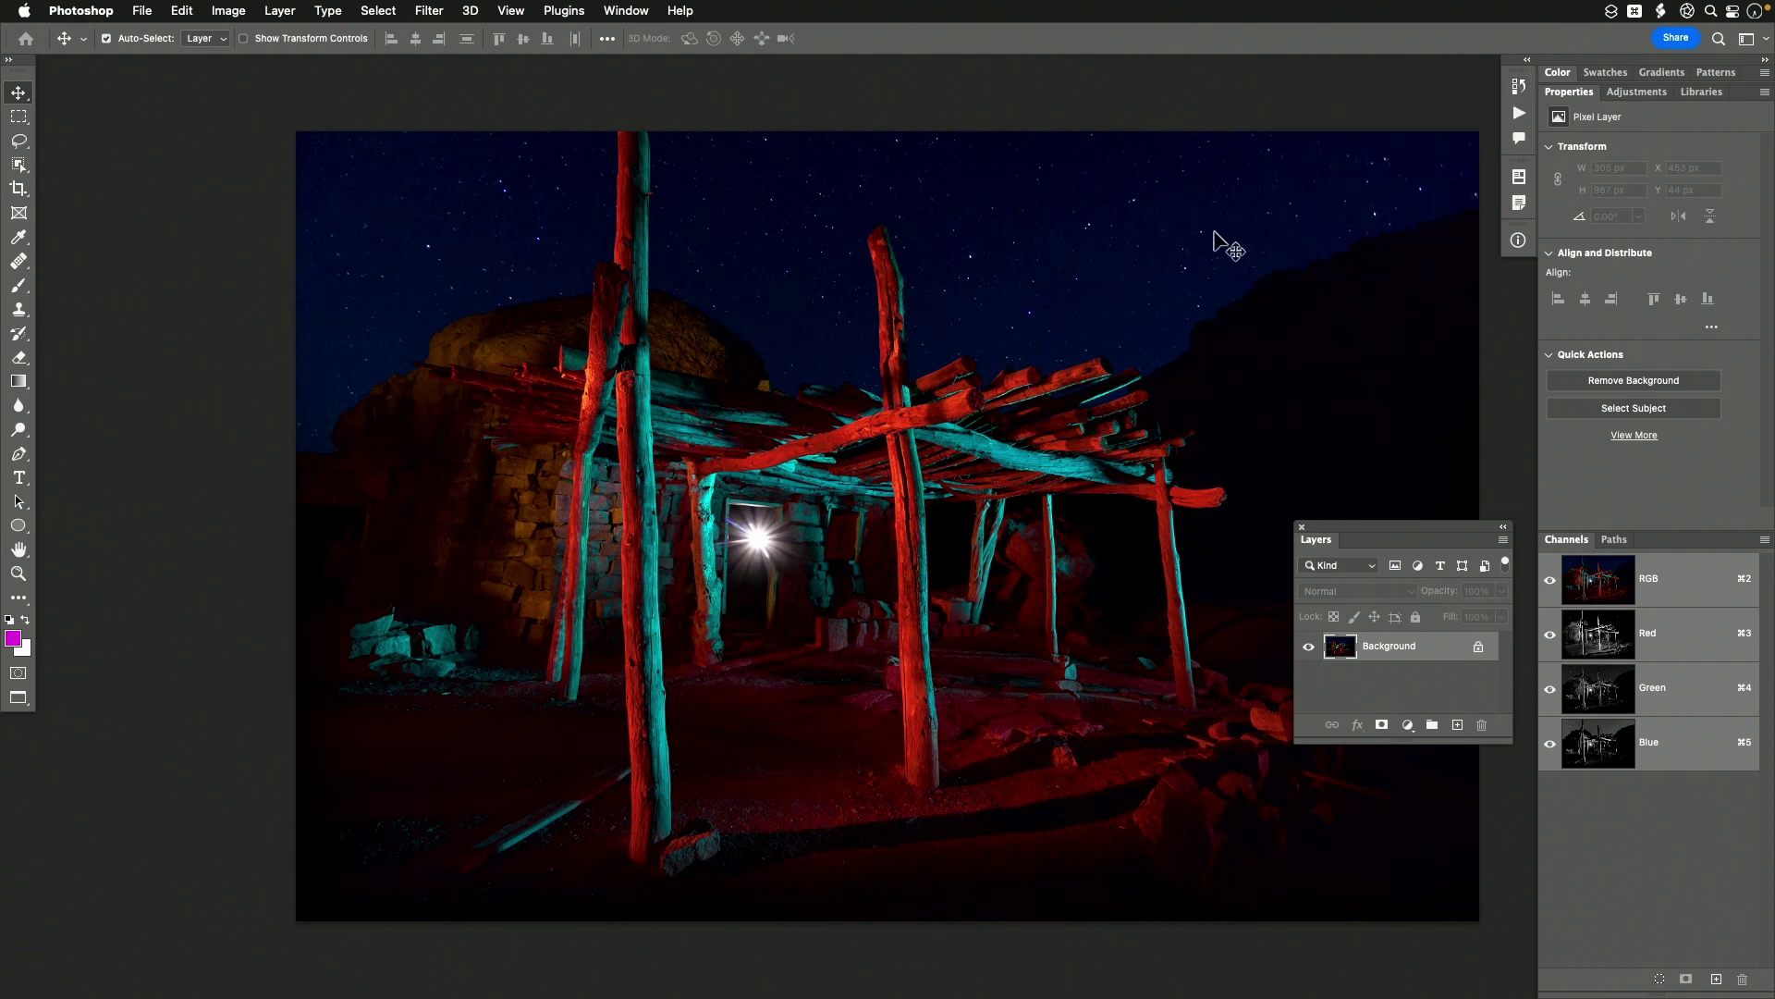
{"action": "left_click", "coordinate": [224, 11]}
{"action": "mouse_move", "coordinate": [227, 46]}
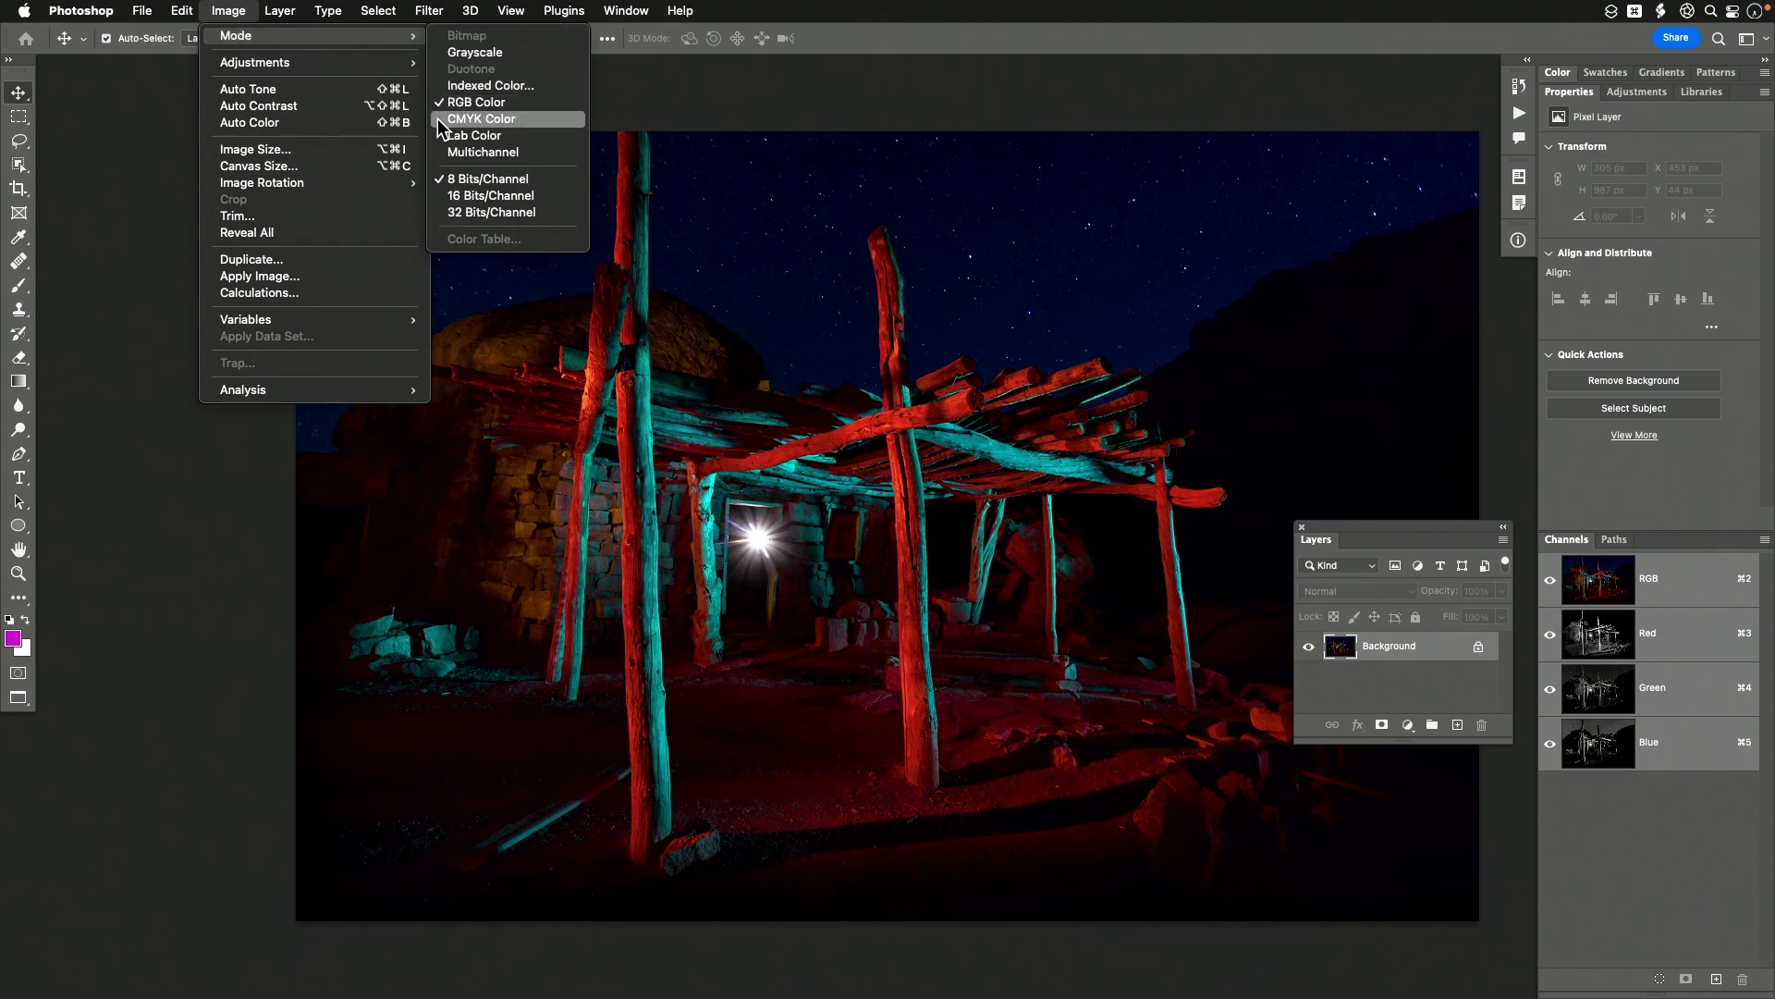
Convert the RGB photo via Image > Mode > CMYK Color
{"action": "left_click", "coordinate": [530, 125]}
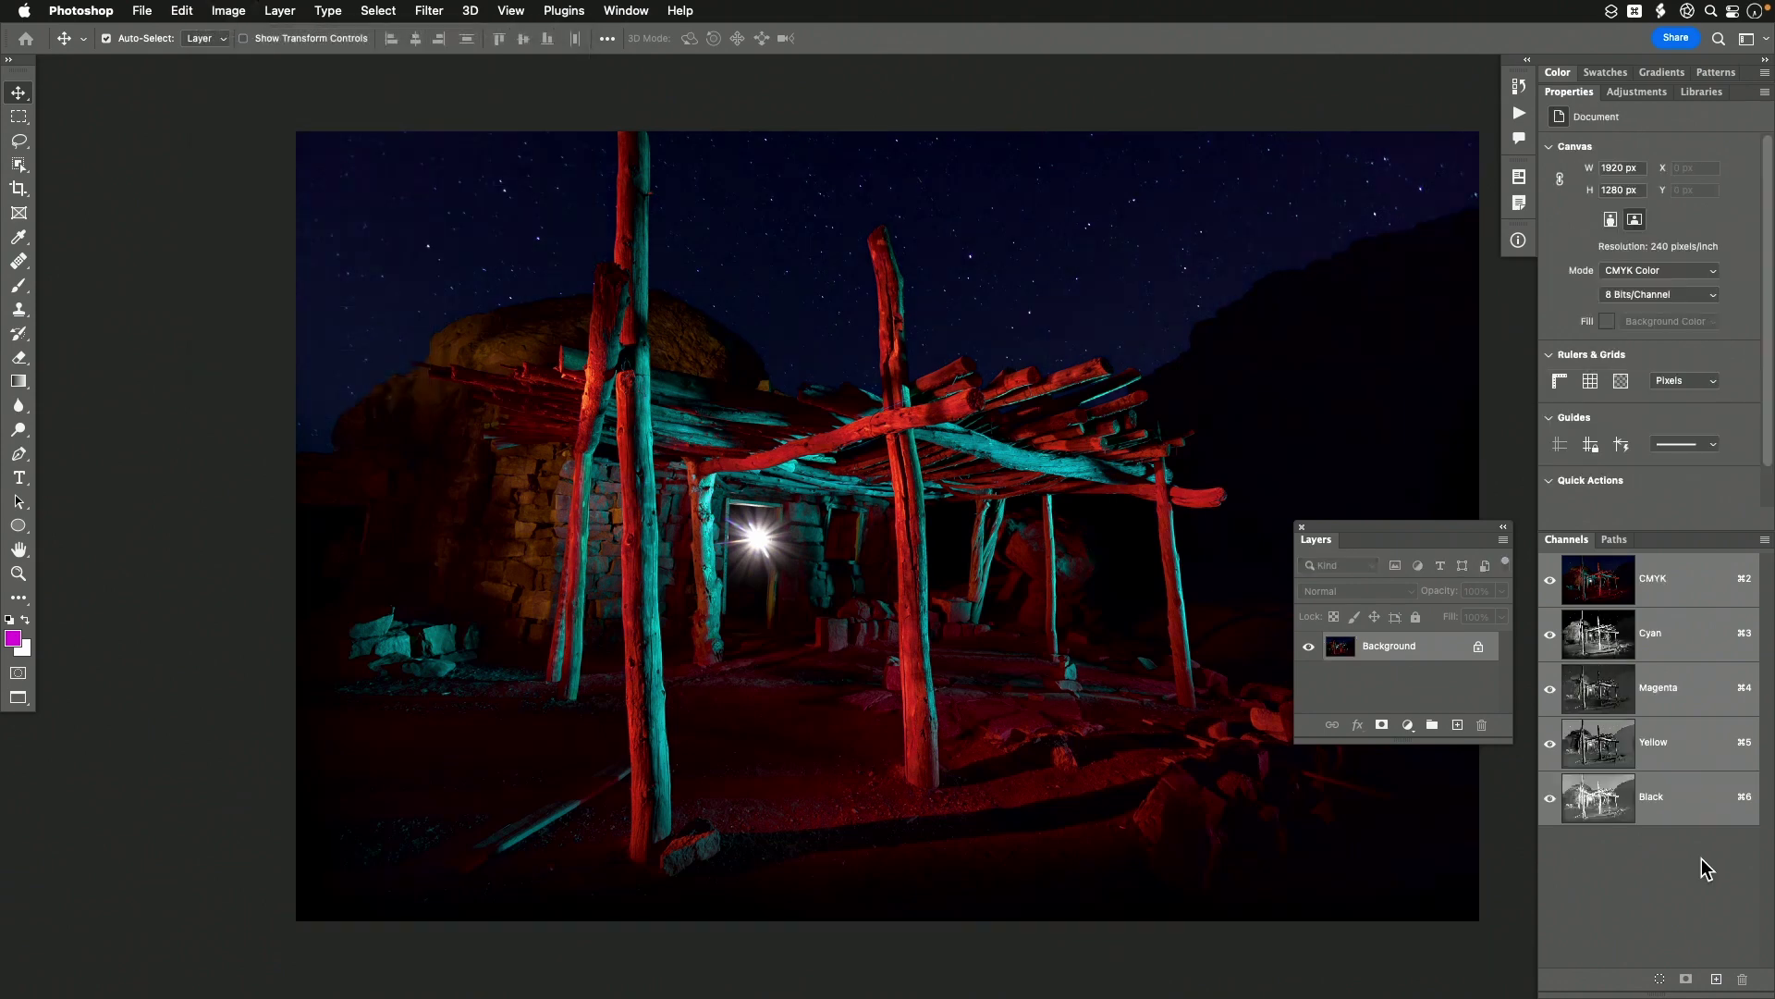